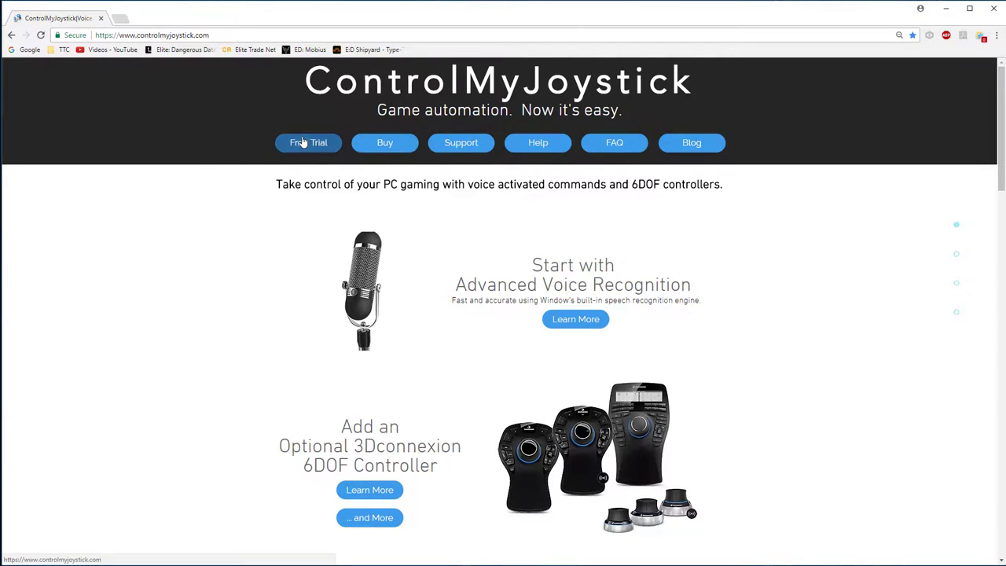
Check the Download Free Trial section, then launch ControlMyJoystick from the desktop
{"action": "scroll", "coordinate": [303, 147], "scroll_direction": "down", "scroll_amount": 10}
{"action": "scroll", "coordinate": [271, 303], "scroll_direction": "down", "scroll_amount": 6}
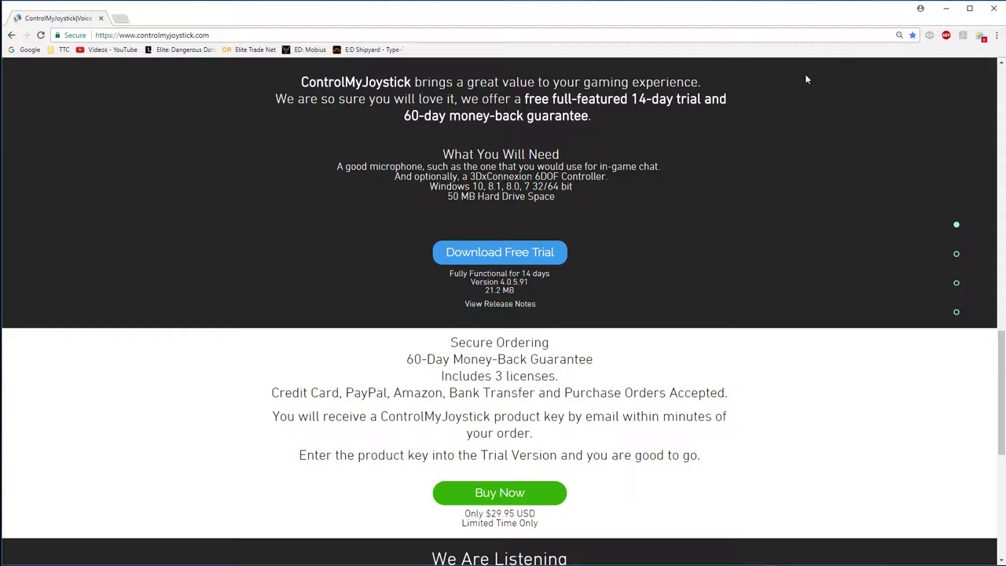
{"action": "left_click", "coordinate": [946, 9]}
{"action": "double_click", "coordinate": [61, 49]}
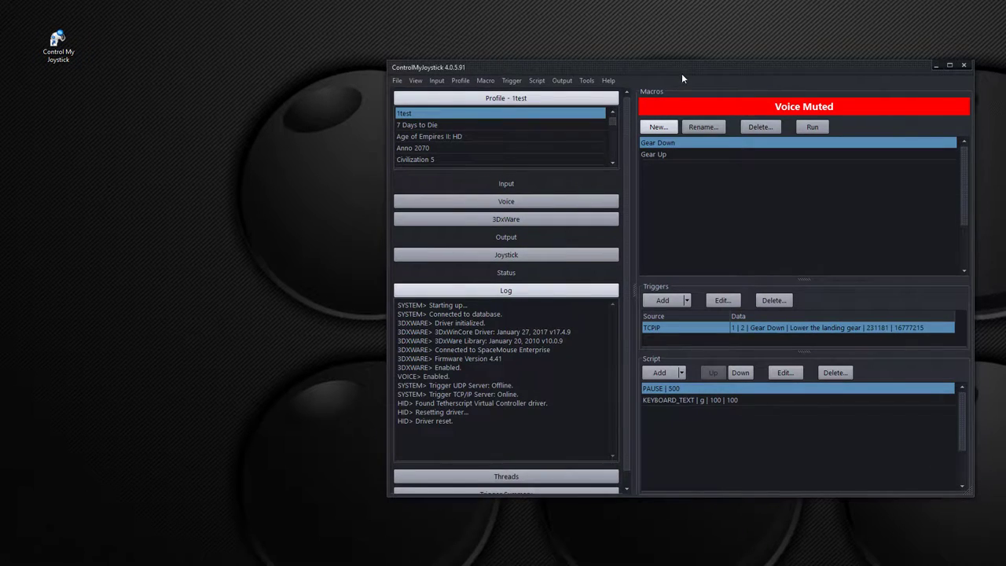
{"action": "left_click_drag", "start_coordinate": [683, 78], "coordinate": [531, 75]}
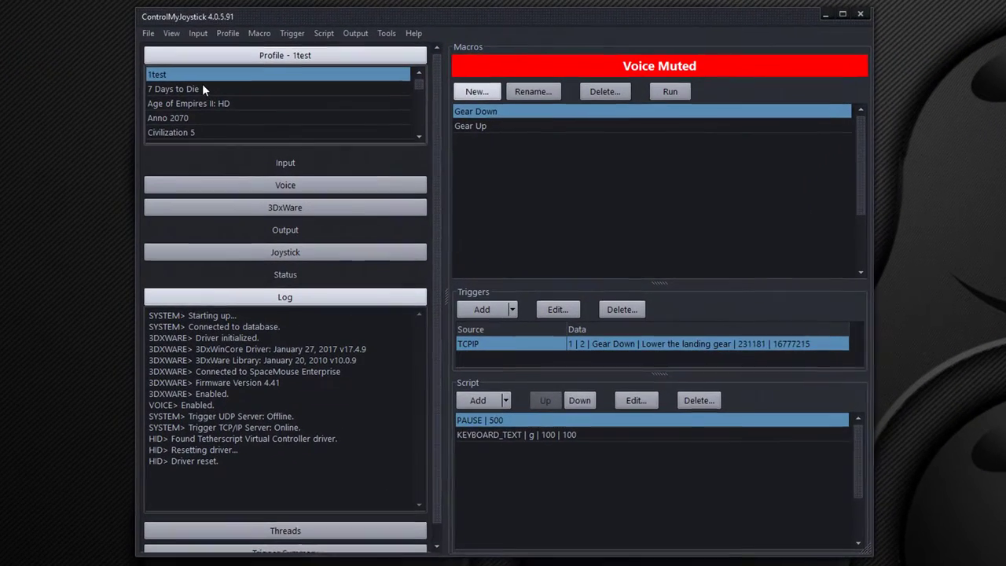
{"action": "left_click", "coordinate": [287, 121]}
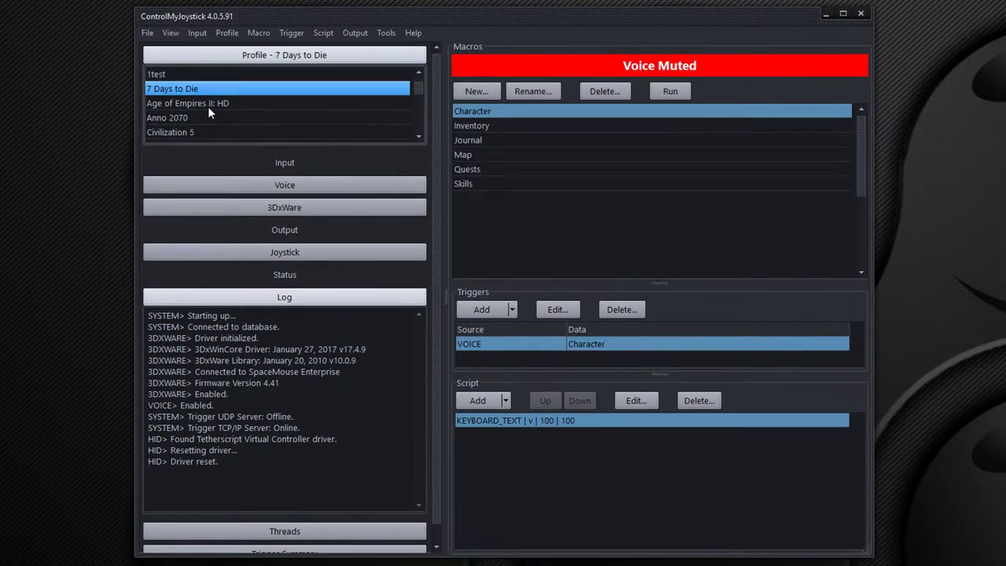
{"action": "left_click", "coordinate": [208, 106]}
{"action": "left_click", "coordinate": [203, 121]}
{"action": "left_click", "coordinate": [207, 133]}
{"action": "left_click", "coordinate": [210, 106]}
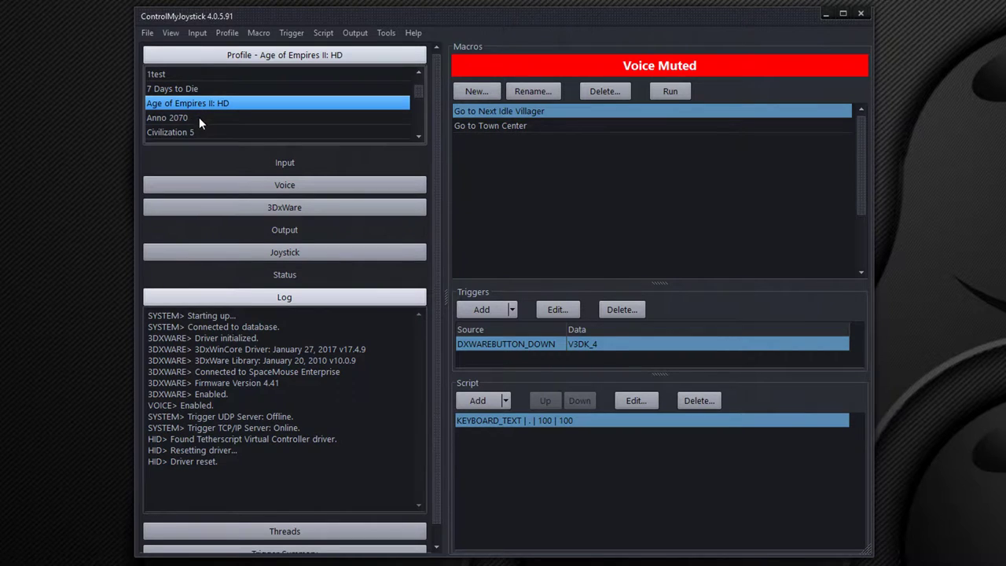
{"action": "left_click", "coordinate": [203, 132]}
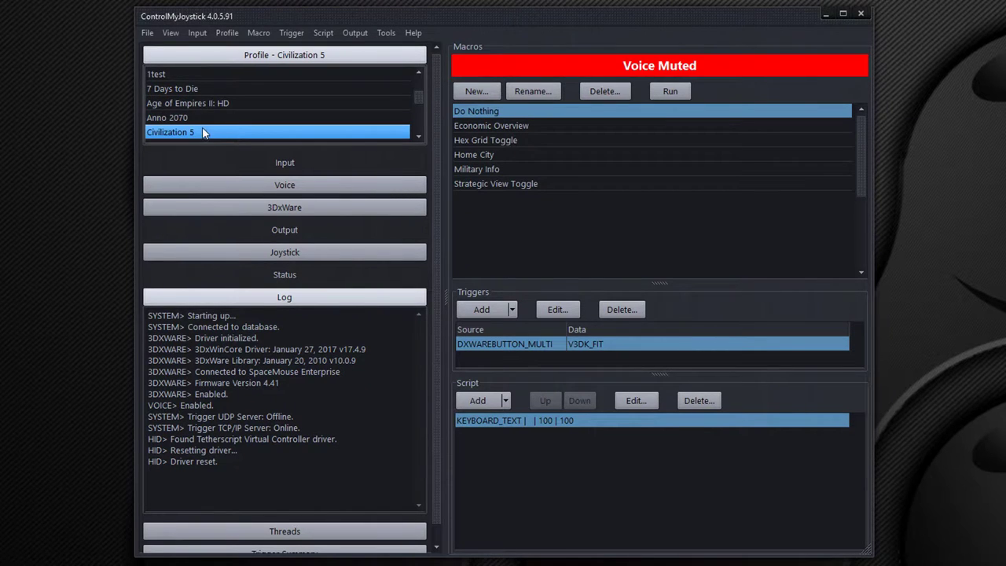
{"action": "left_click", "coordinate": [200, 74]}
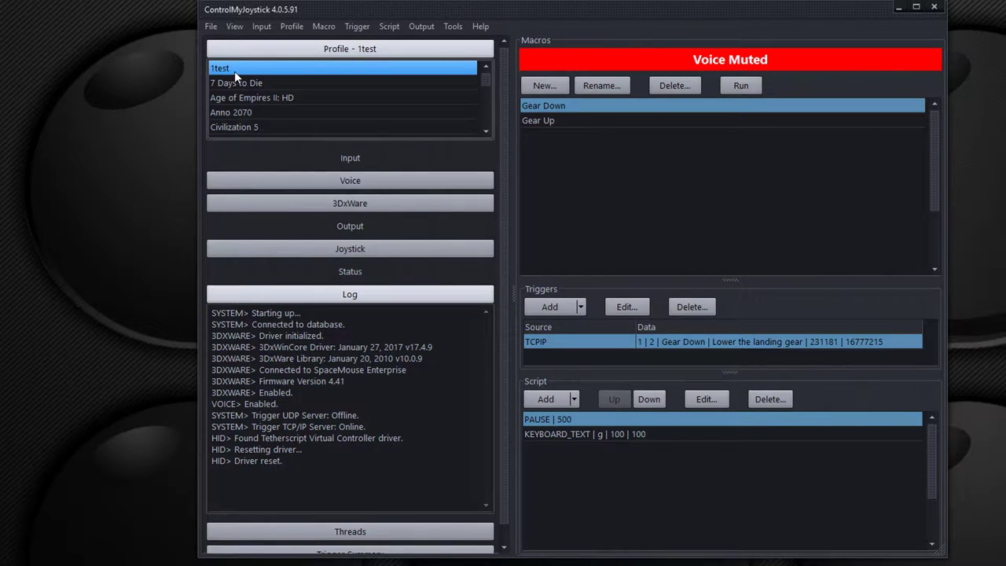
{"action": "left_click", "coordinate": [560, 120]}
{"action": "left_click", "coordinate": [563, 107]}
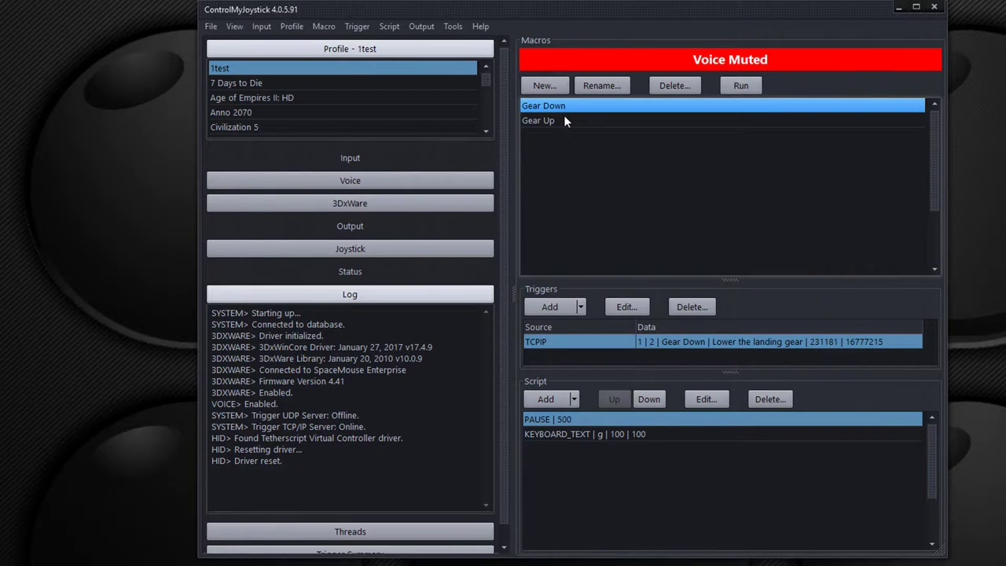
{"action": "left_click", "coordinate": [555, 343]}
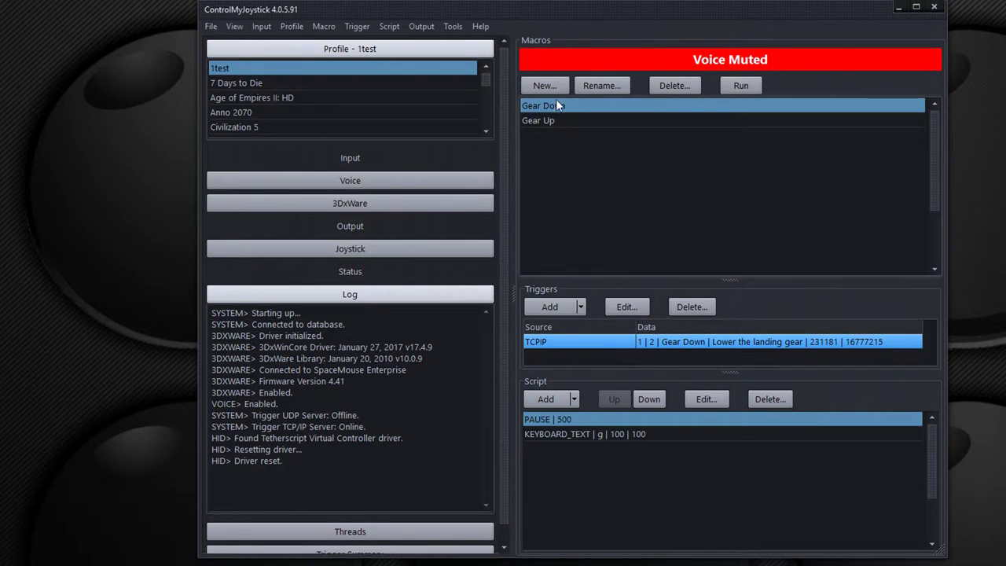
{"action": "left_click", "coordinate": [554, 434]}
{"action": "left_click", "coordinate": [556, 423]}
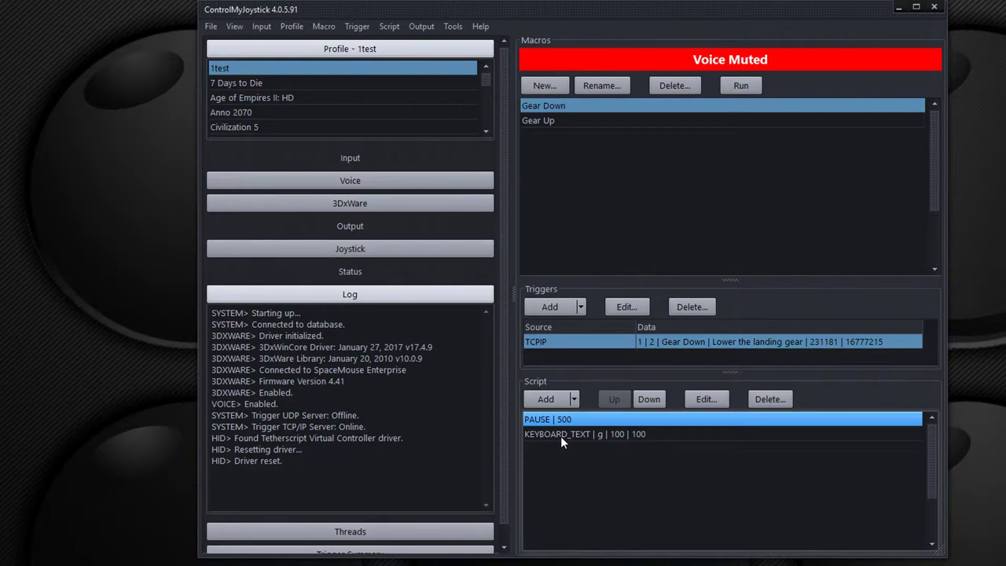
{"action": "left_click", "coordinate": [560, 436]}
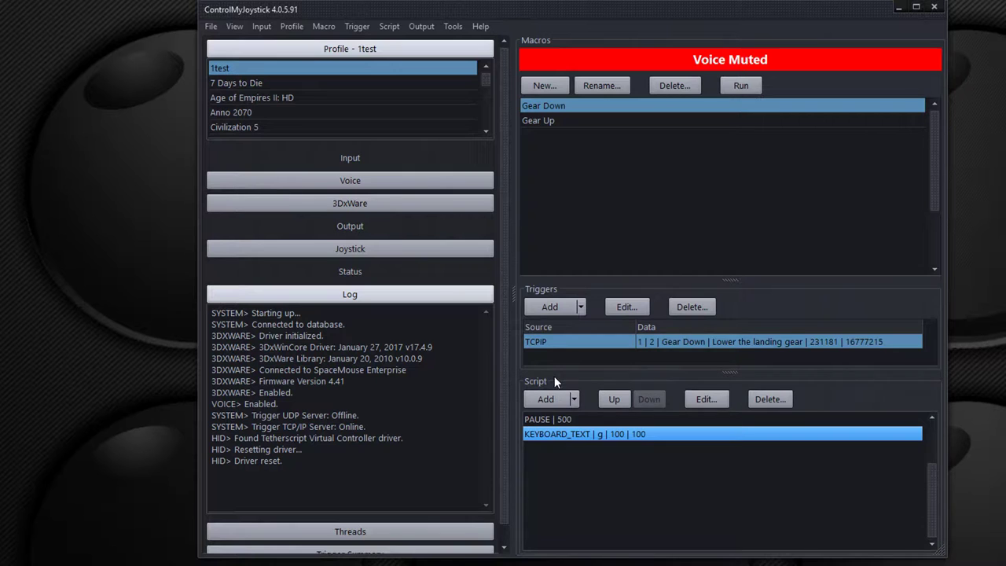
Open the TCPIP trigger's server configuration and check bind address 10.0.0.133 on port 50003
{"action": "right_click", "coordinate": [571, 338]}
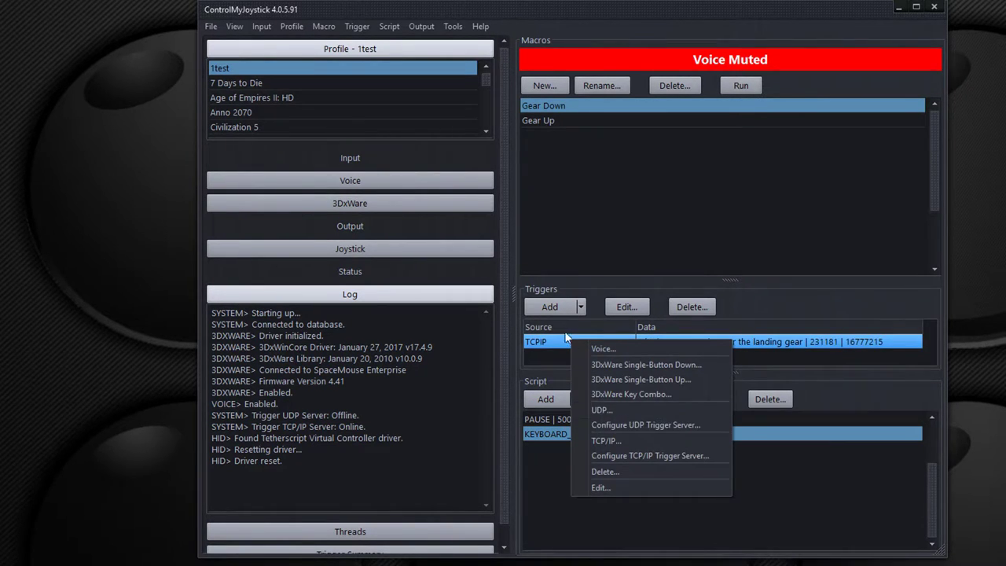
{"action": "left_click", "coordinate": [551, 341]}
{"action": "right_click", "coordinate": [551, 341]}
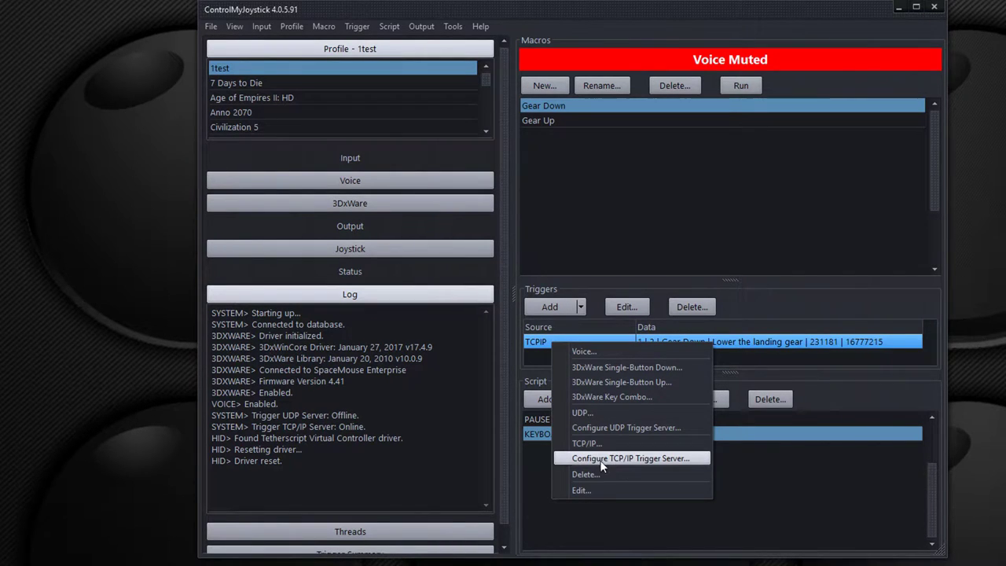
{"action": "left_click", "coordinate": [652, 458]}
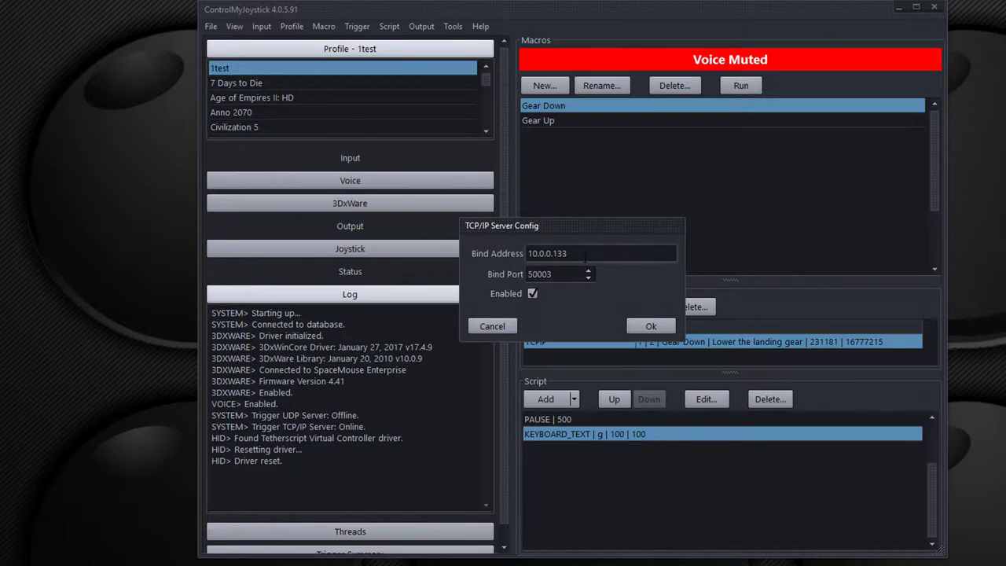
{"action": "left_click", "coordinate": [579, 253]}
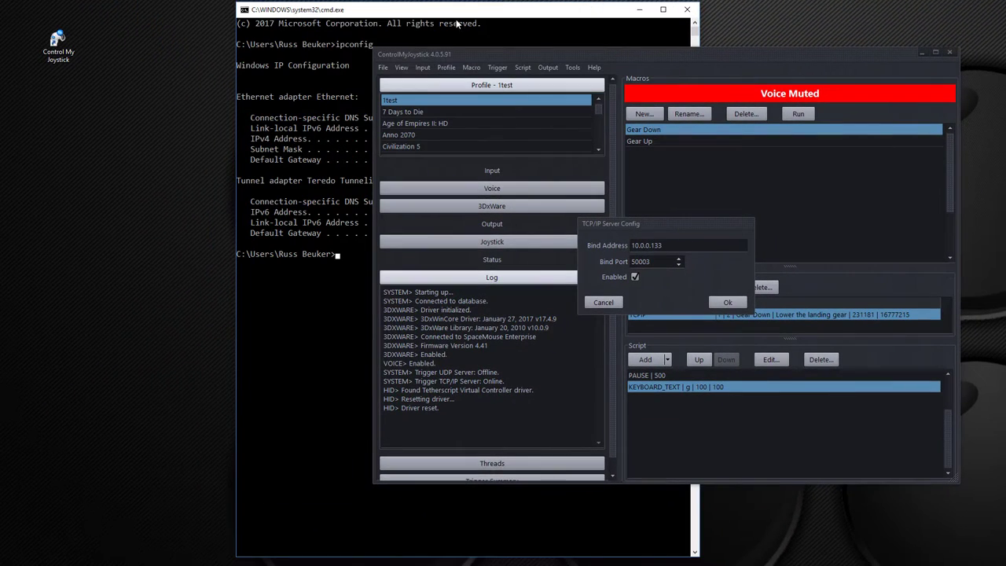
Confirm the ipconfig IPv4 address matches bind address 10.0.0.133 and accept the server settings
{"action": "left_click_drag", "start_coordinate": [462, 14], "coordinate": [235, 18]}
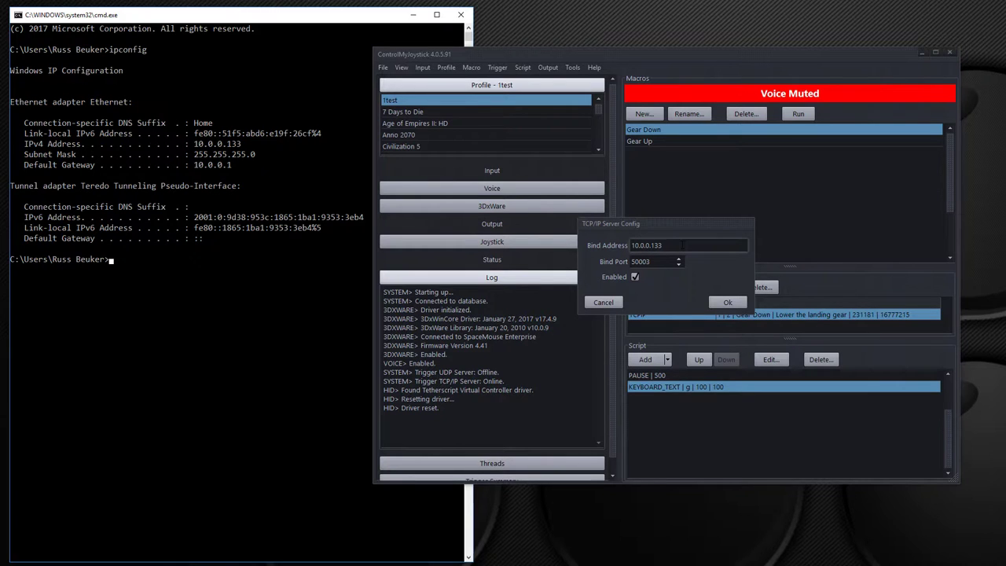
{"action": "left_click", "coordinate": [677, 245]}
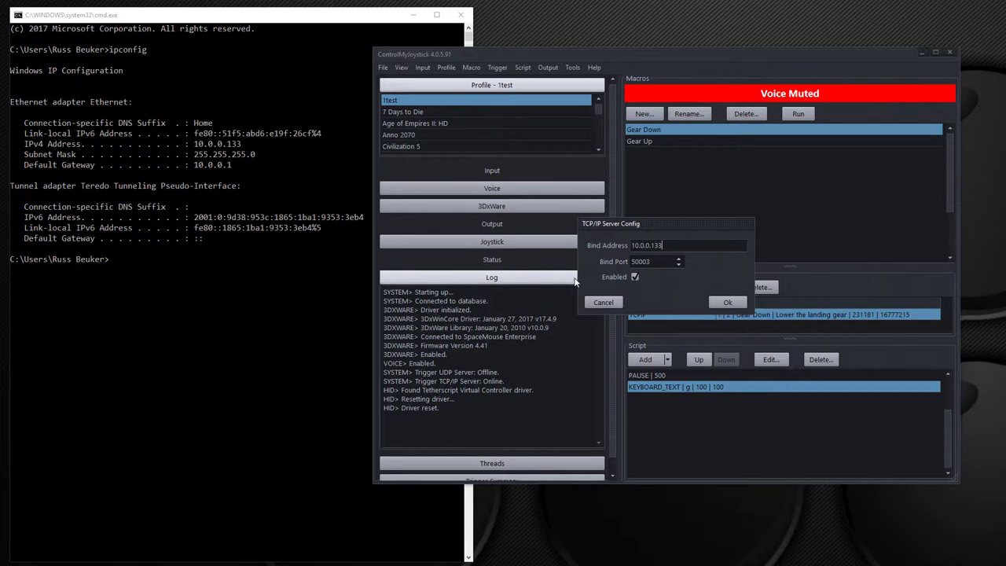
{"action": "left_click", "coordinate": [722, 303]}
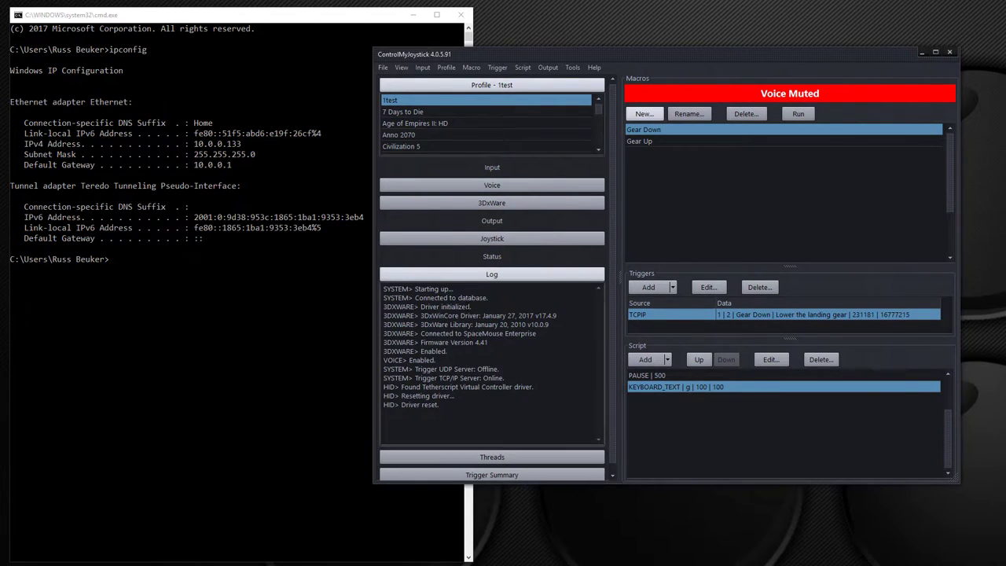
Collapse the profile list, clear the log, and minimize the Command Prompt window
{"action": "left_click", "coordinate": [477, 84]}
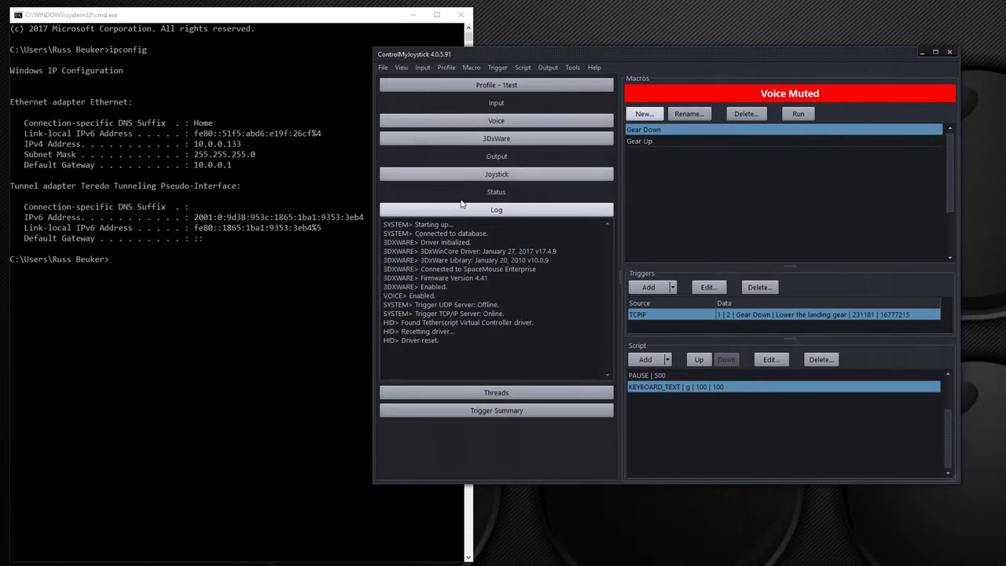
{"action": "right_click", "coordinate": [461, 250]}
{"action": "left_click", "coordinate": [487, 317]}
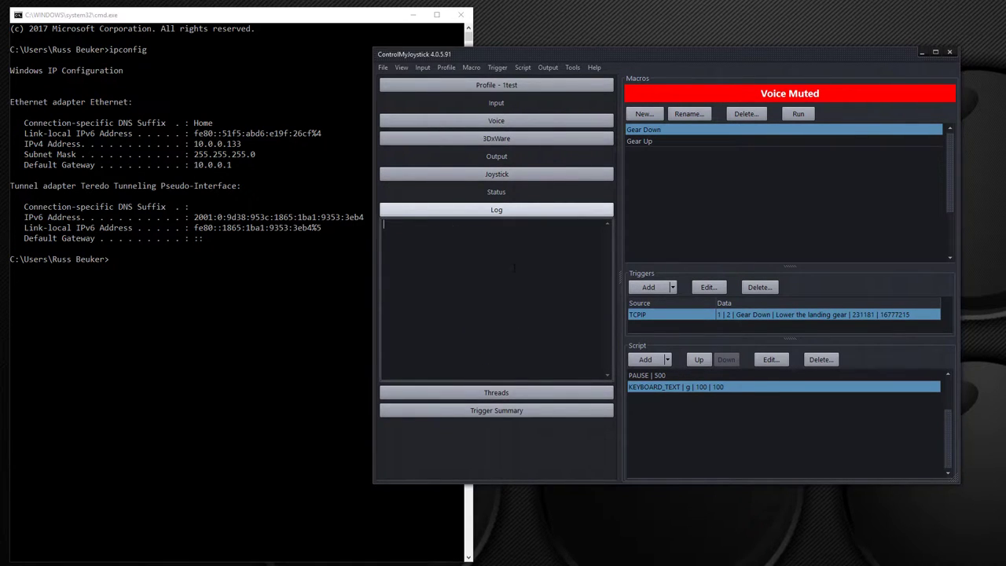
{"action": "left_click", "coordinate": [413, 15]}
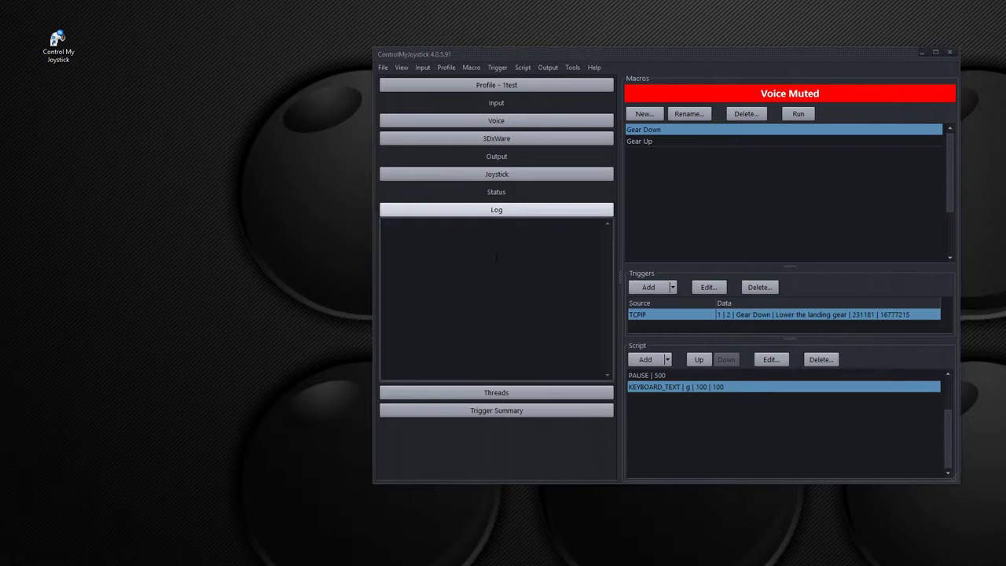
Open the TCP/IP Remote window from Tools, move it higher, and clear the log
{"action": "left_click", "coordinate": [548, 68]}
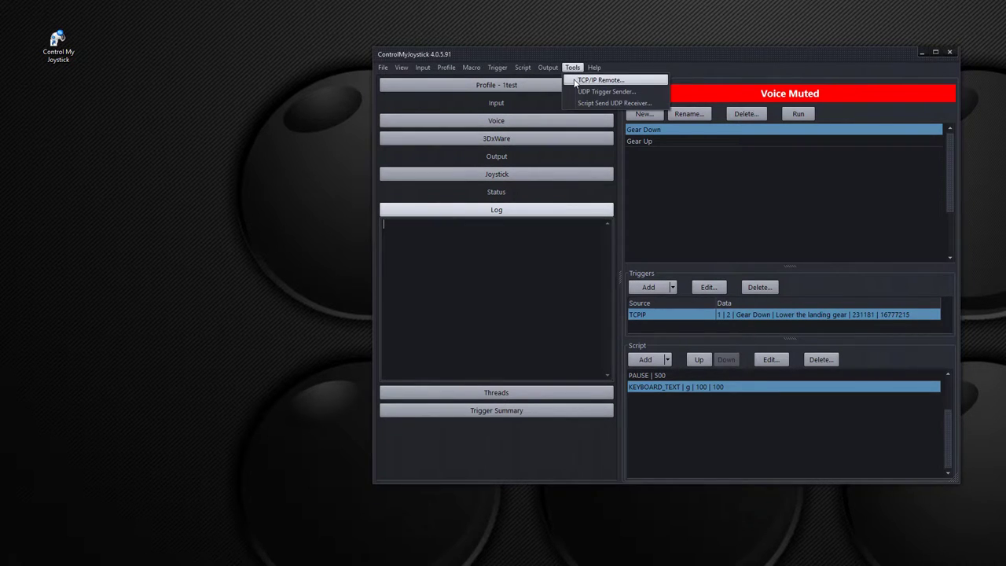
{"action": "left_click", "coordinate": [576, 81]}
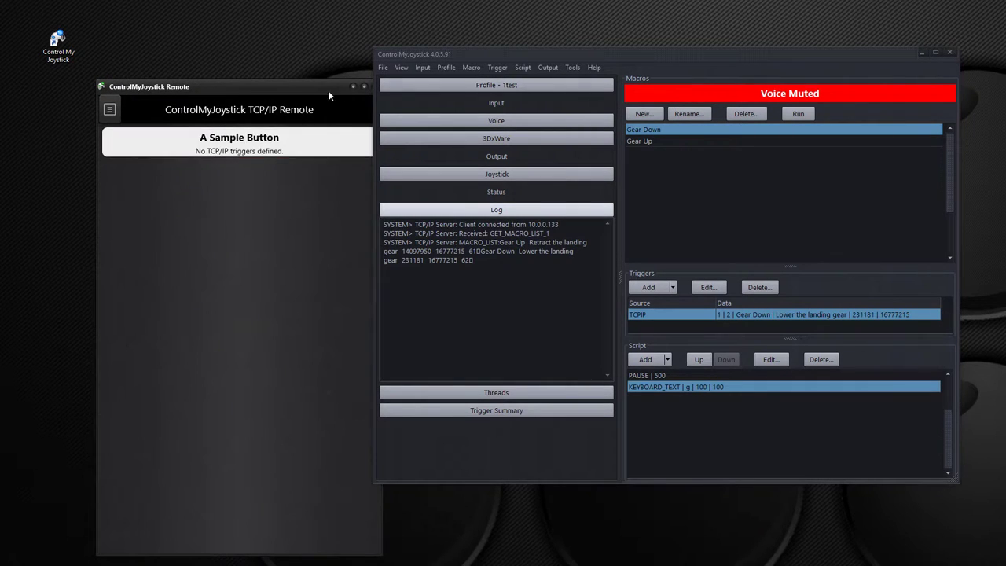
{"action": "left_click_drag", "start_coordinate": [300, 86], "coordinate": [287, 28]}
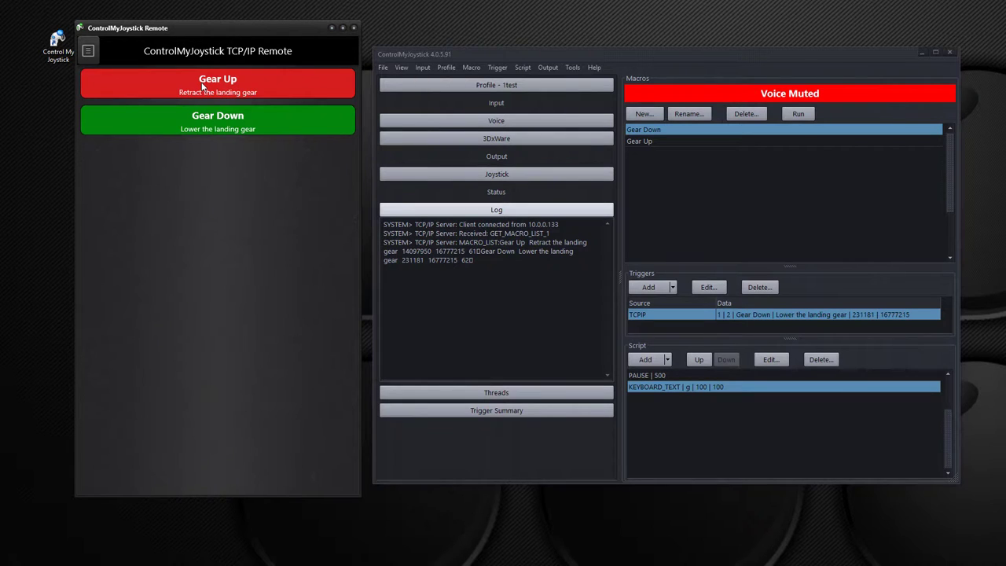
{"action": "right_click", "coordinate": [487, 285]}
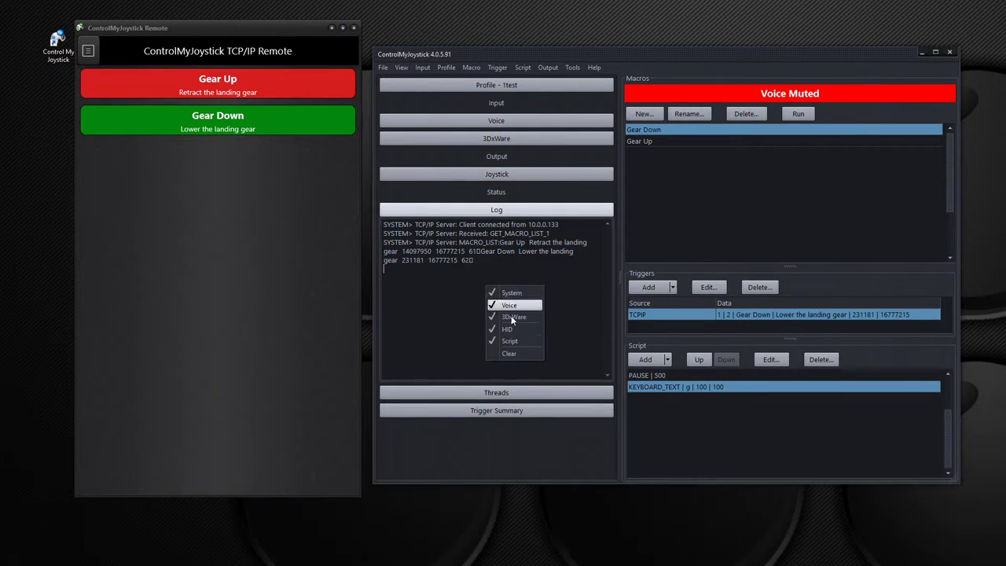
{"action": "left_click", "coordinate": [514, 355]}
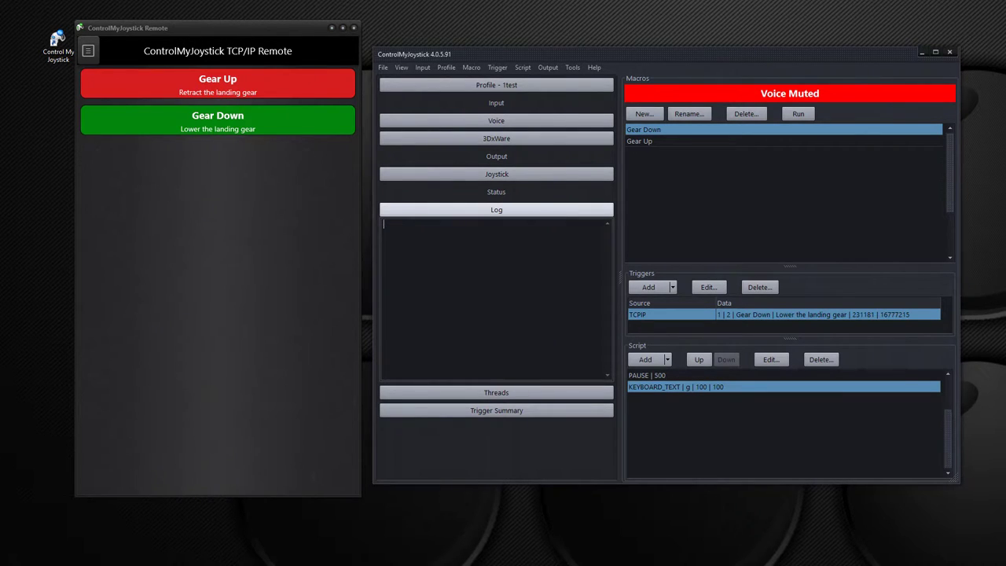
Run Gear Up and Gear Down from the remote, review the log, then clear it
{"action": "left_click", "coordinate": [246, 89]}
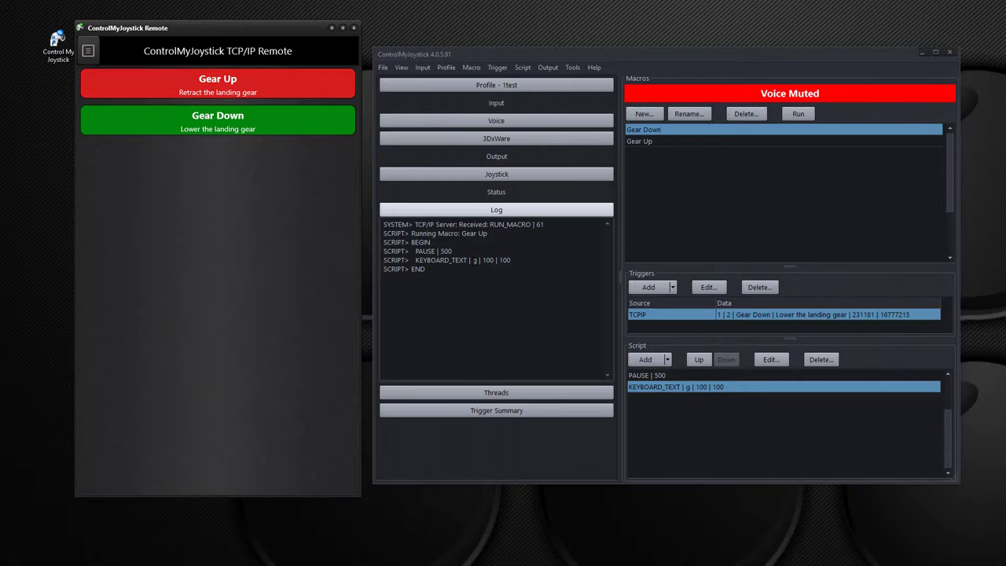
{"action": "left_click", "coordinate": [250, 127]}
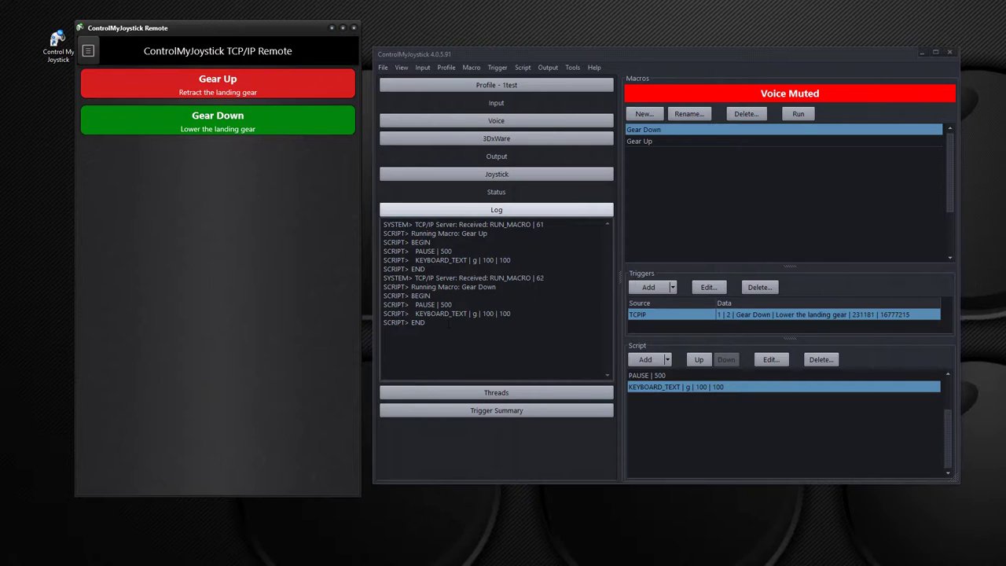
{"action": "left_click_drag", "start_coordinate": [425, 322], "coordinate": [440, 236]}
{"action": "left_click", "coordinate": [428, 259]}
{"action": "right_click", "coordinate": [467, 273]}
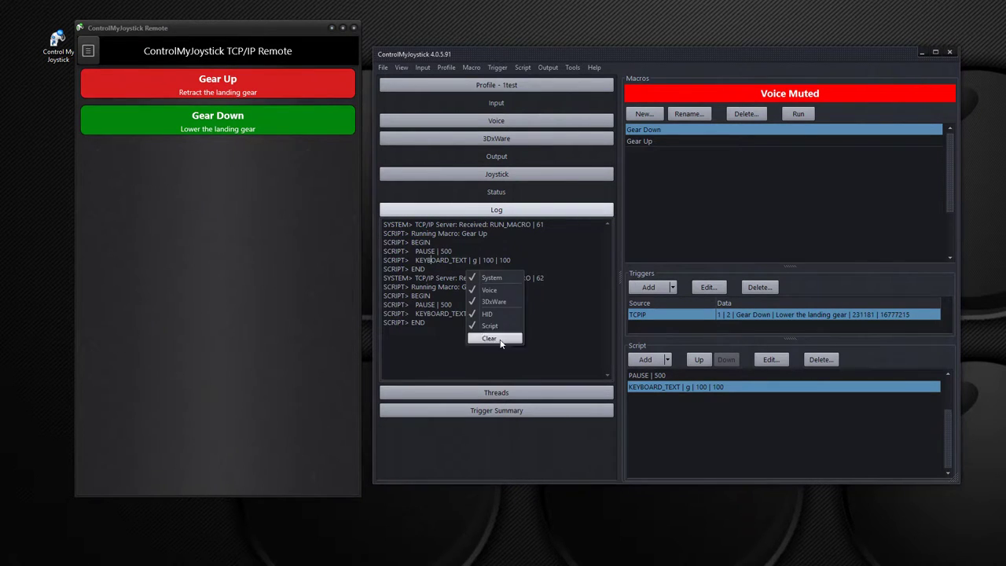
{"action": "left_click", "coordinate": [497, 339]}
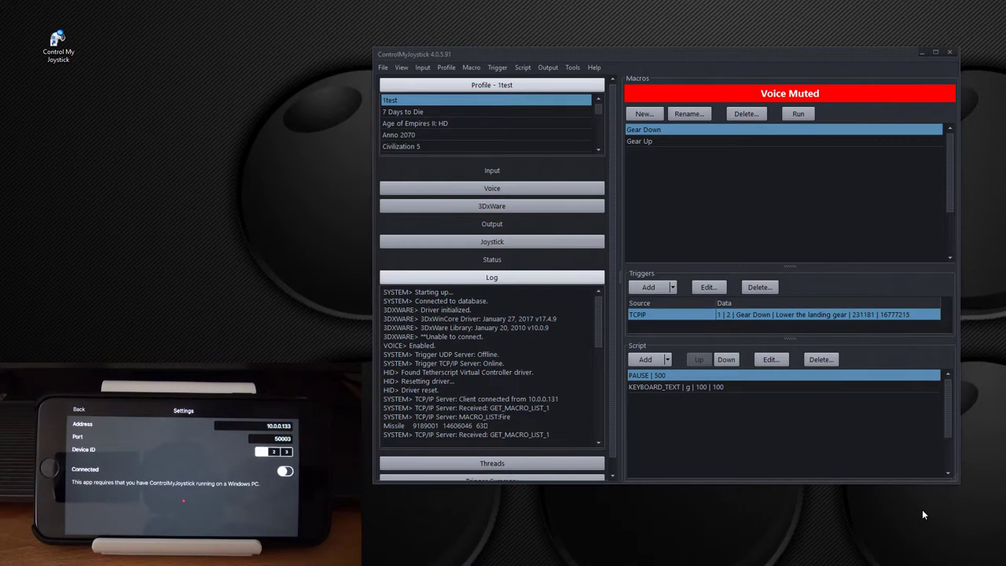
Reapply the TCP/IP trigger server settings with port 50003 and Enabled checked
{"action": "right_click", "coordinate": [753, 315]}
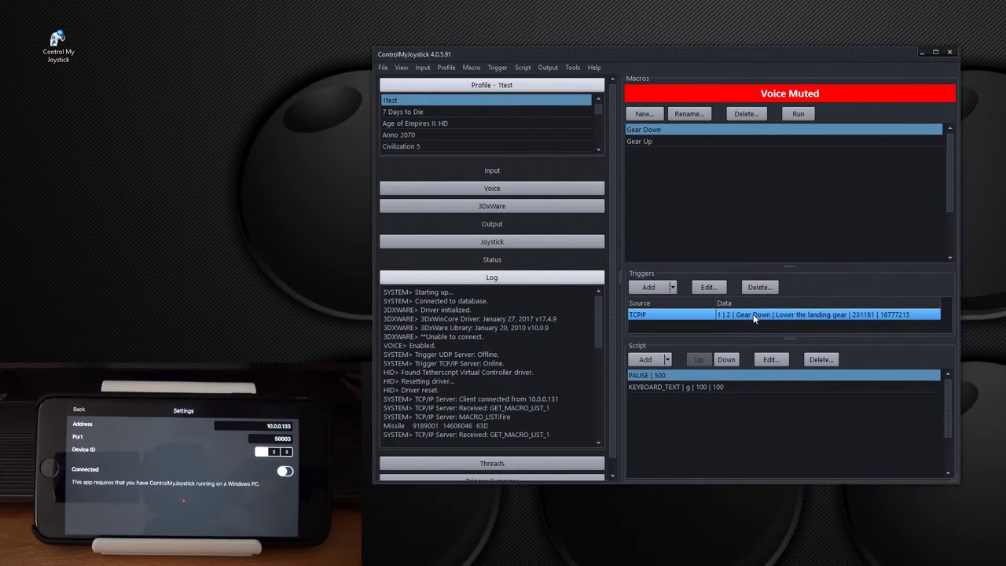
{"action": "left_click", "coordinate": [816, 405]}
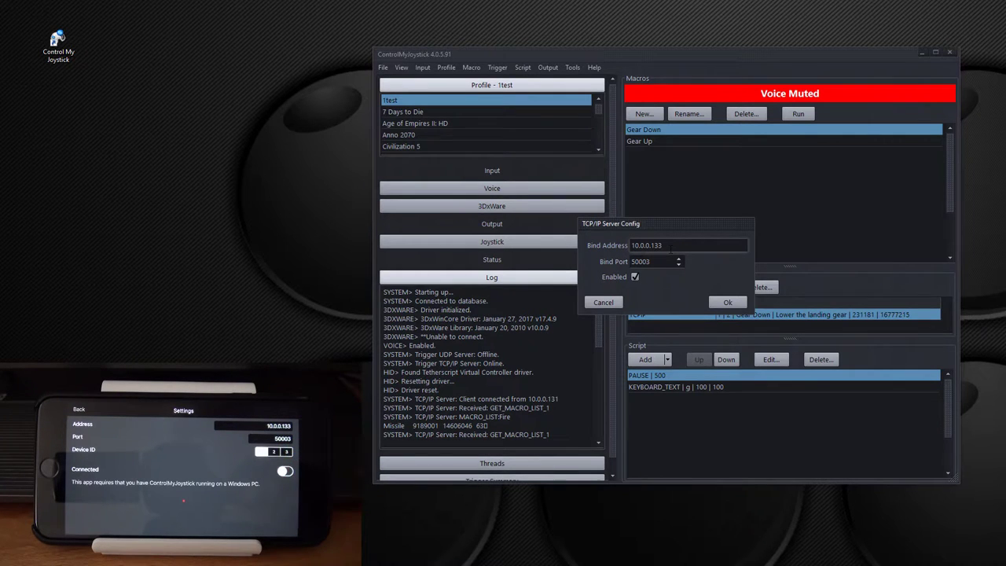
{"action": "left_click", "coordinate": [735, 302]}
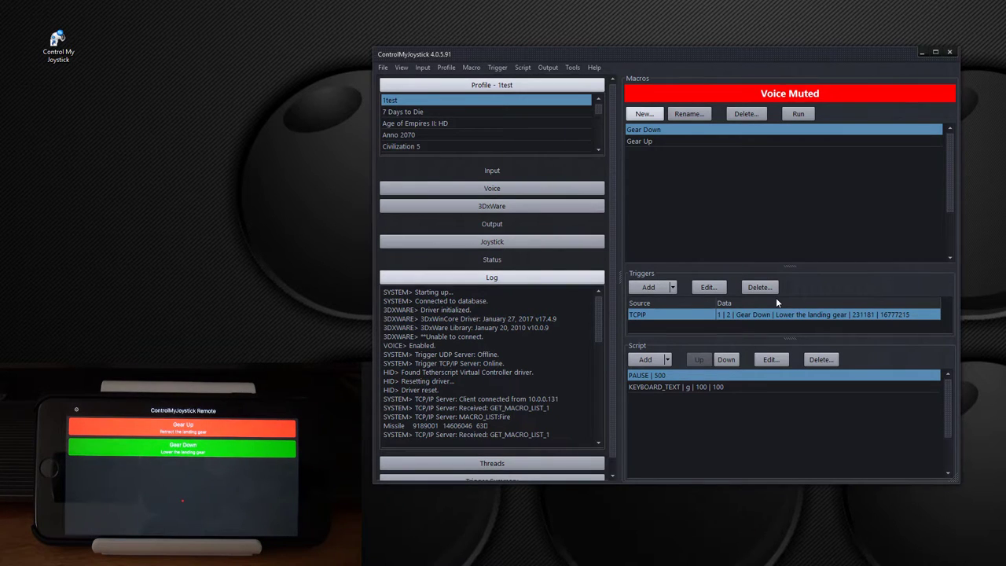
Review the Gear Down macro's TCPIP trigger button settings
{"action": "left_click", "coordinate": [657, 130]}
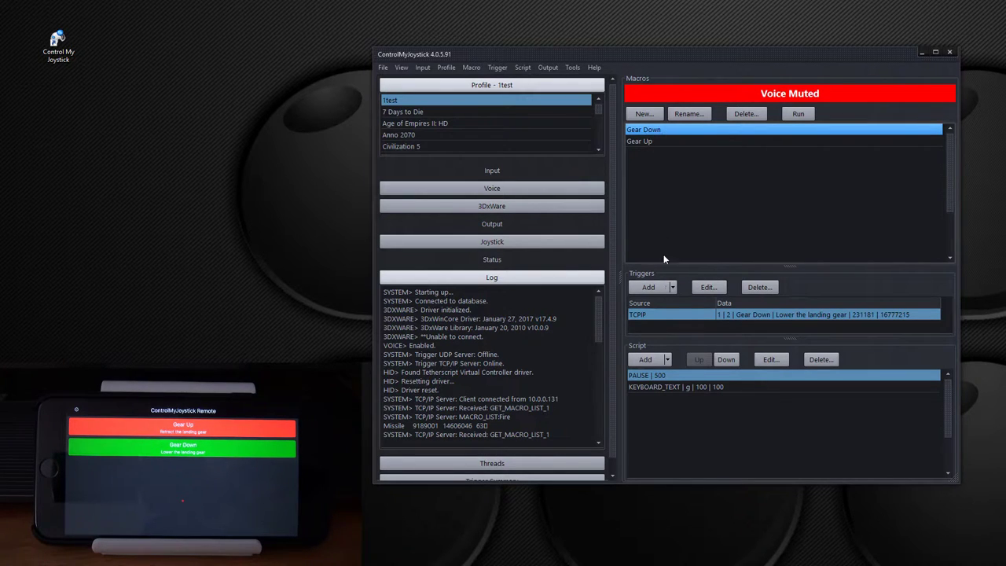
{"action": "double_click", "coordinate": [650, 315]}
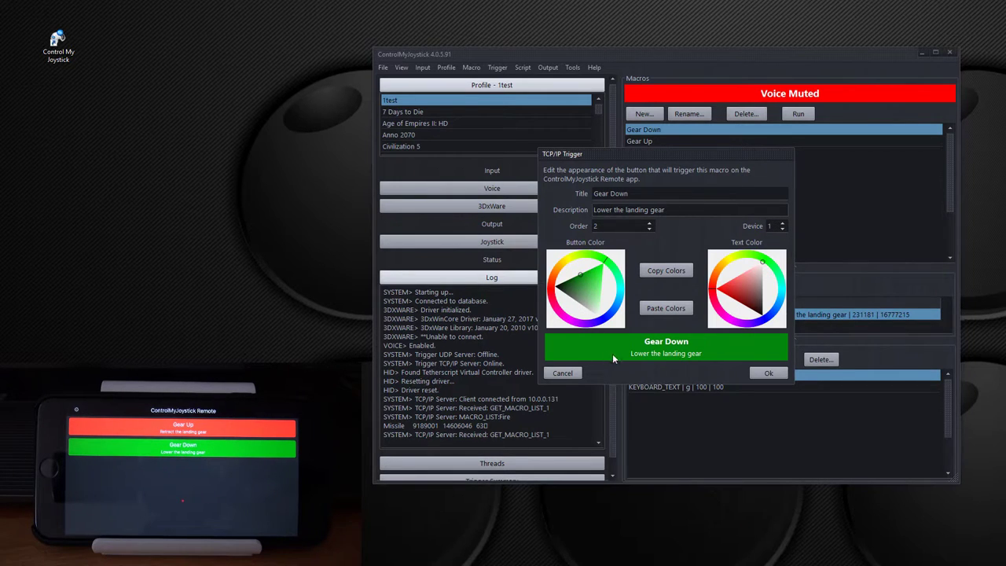
{"action": "left_click", "coordinate": [761, 376]}
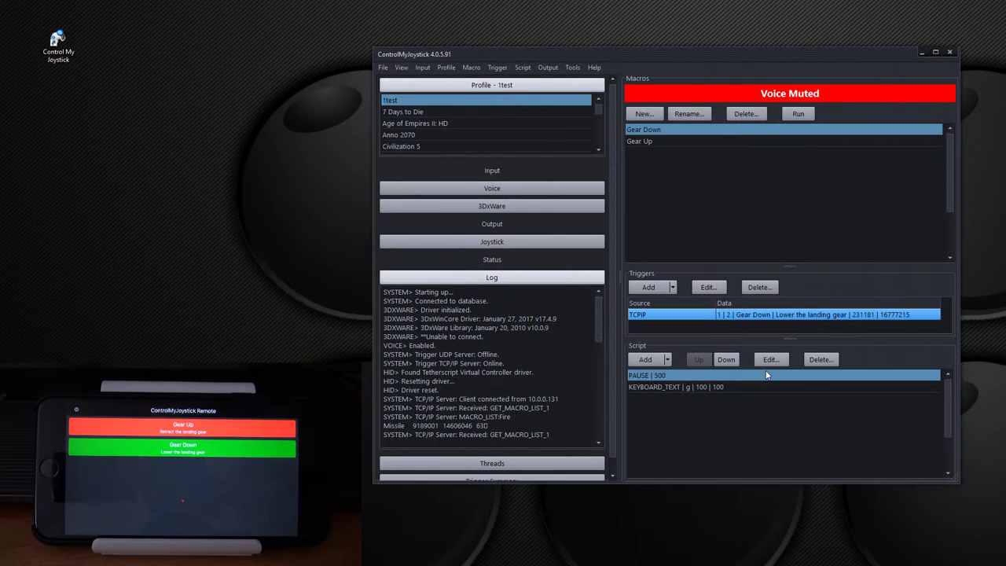
Review the Gear Up macro's TCPIP trigger button settings, with order 1 and colour 14097950
{"action": "left_click", "coordinate": [645, 139]}
{"action": "double_click", "coordinate": [654, 318]}
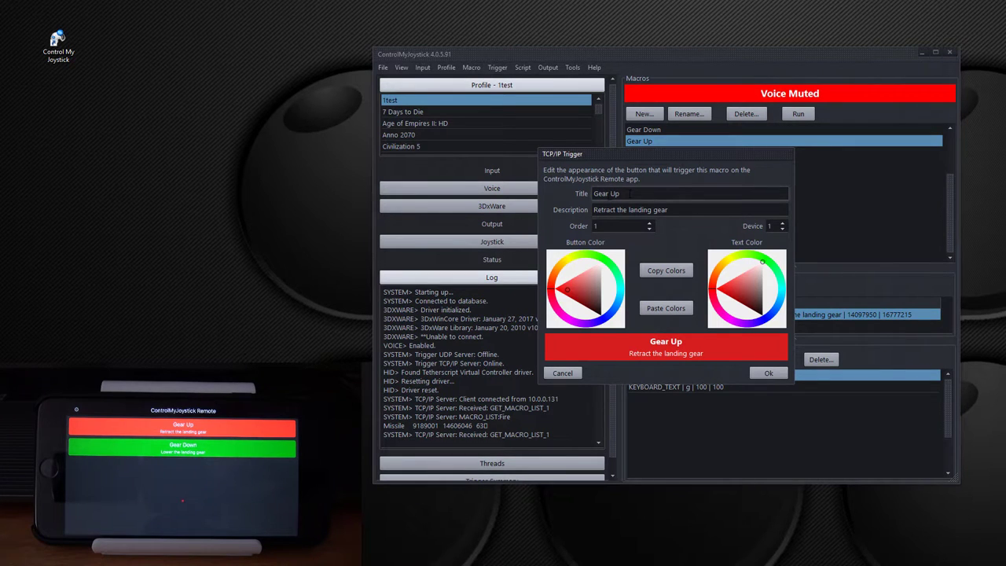
{"action": "left_click", "coordinate": [773, 375]}
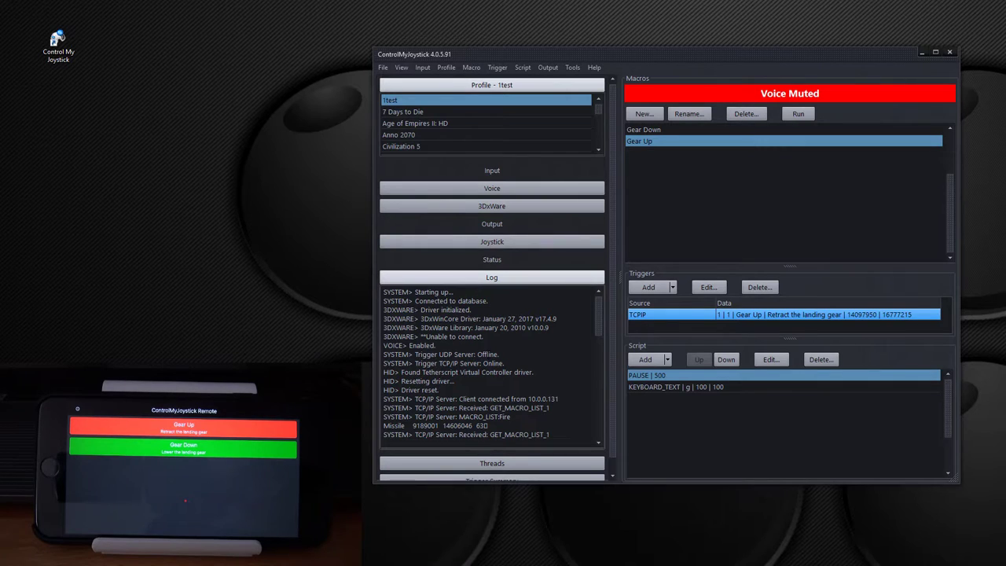
Clear the log before and after tapping Gear Up and Gear Down on the phone
{"action": "right_click", "coordinate": [488, 351]}
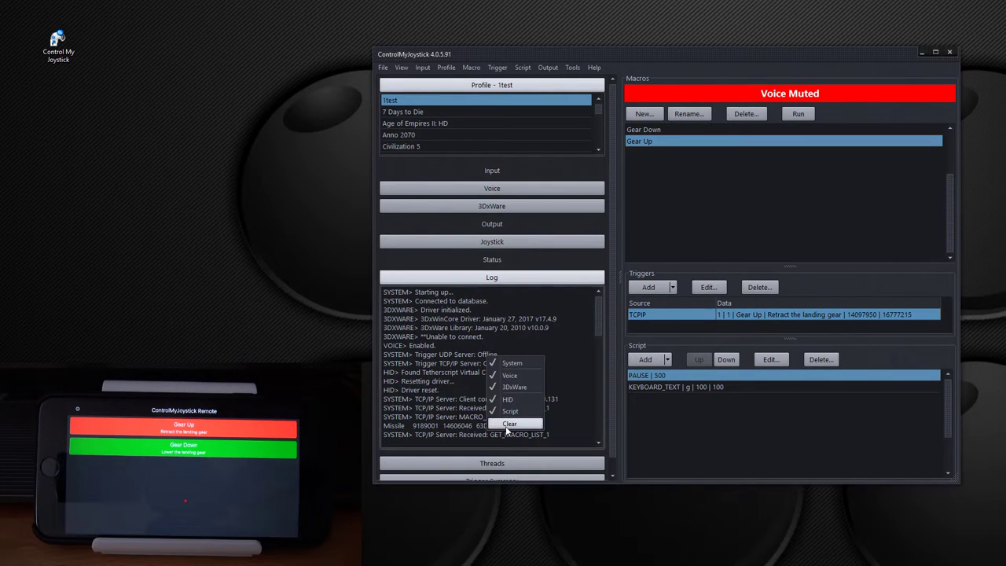
{"action": "left_click", "coordinate": [505, 426]}
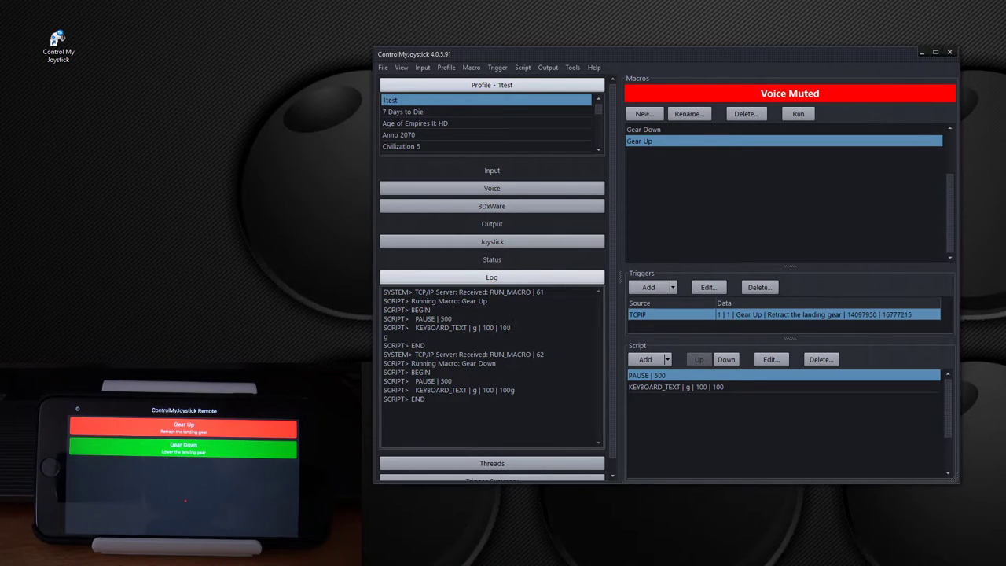
{"action": "right_click", "coordinate": [472, 332]}
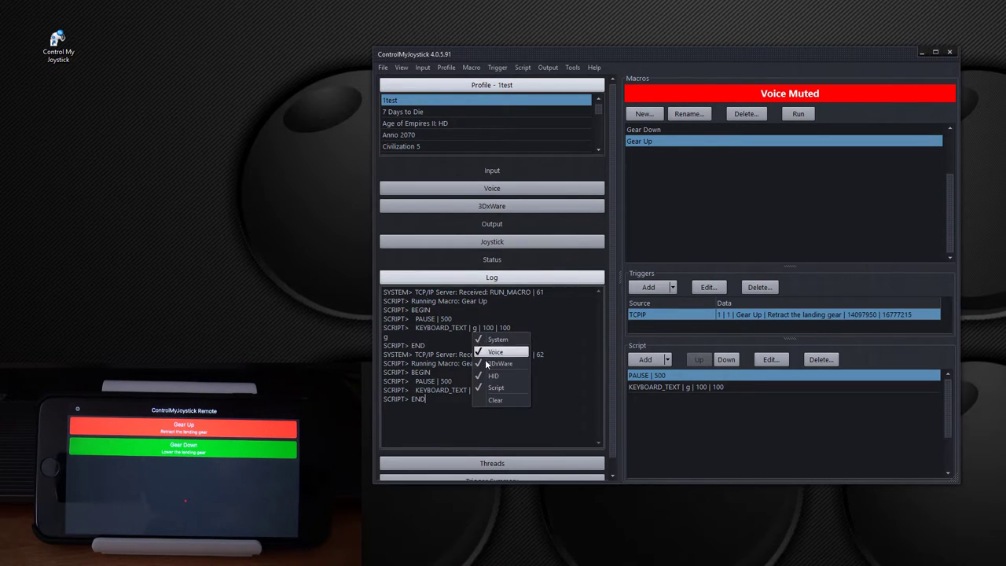
{"action": "left_click", "coordinate": [494, 400]}
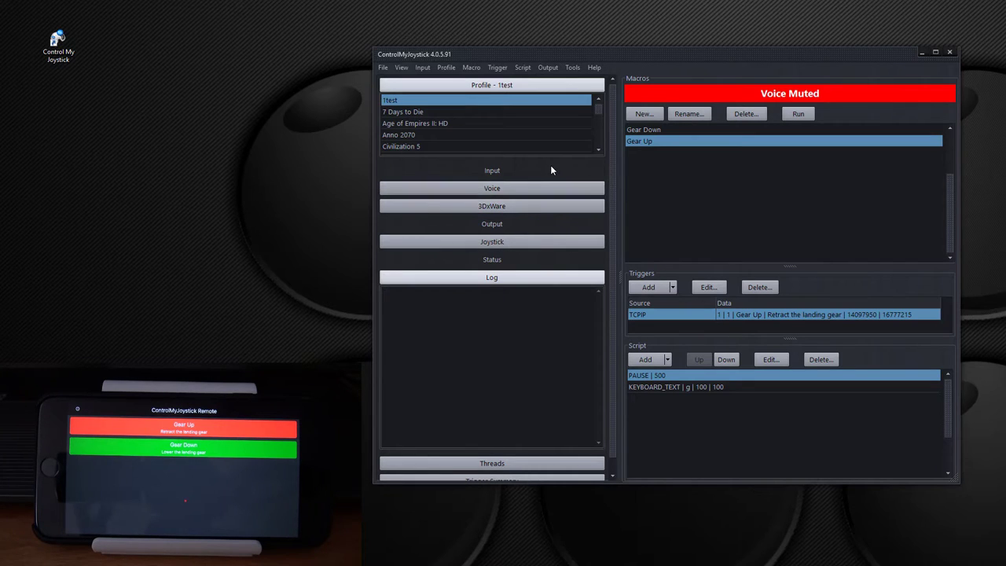
Create a new profile named 2test
{"action": "right_click", "coordinate": [453, 102]}
{"action": "left_click", "coordinate": [471, 111]}
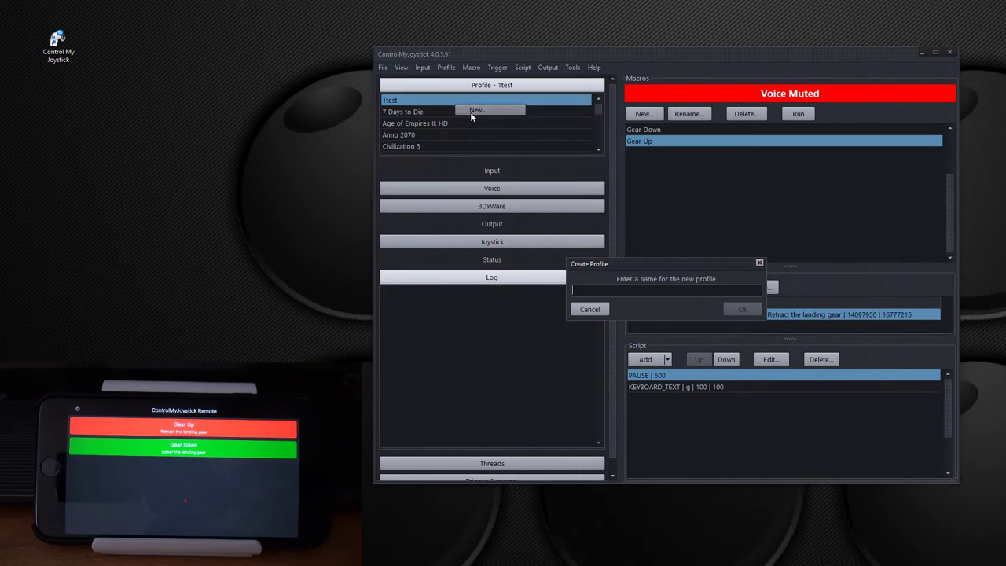
{"action": "type", "text": "2test"}
{"action": "left_click", "coordinate": [742, 309]}
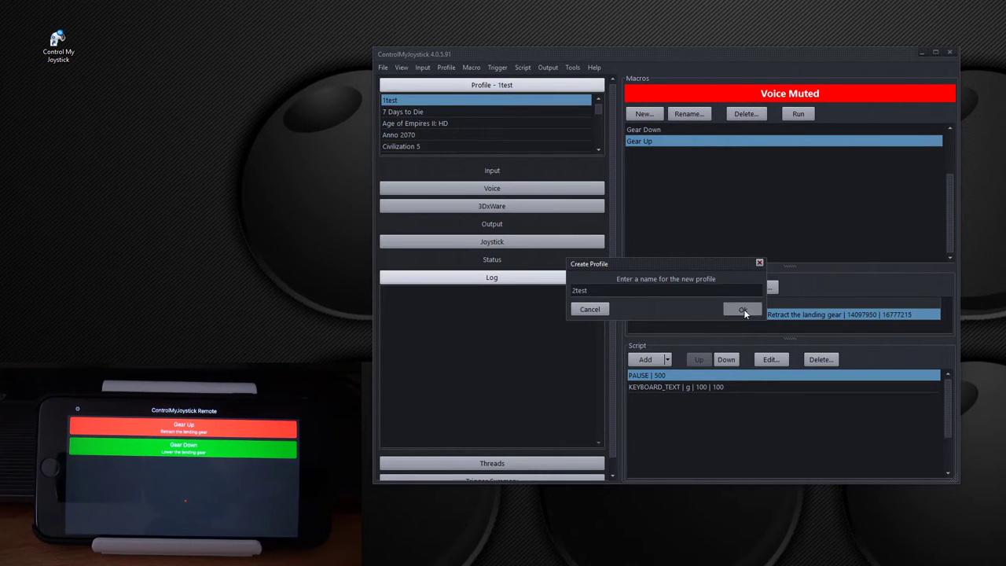
Add a new macro named test to the 2test profile
{"action": "left_click", "coordinate": [644, 114]}
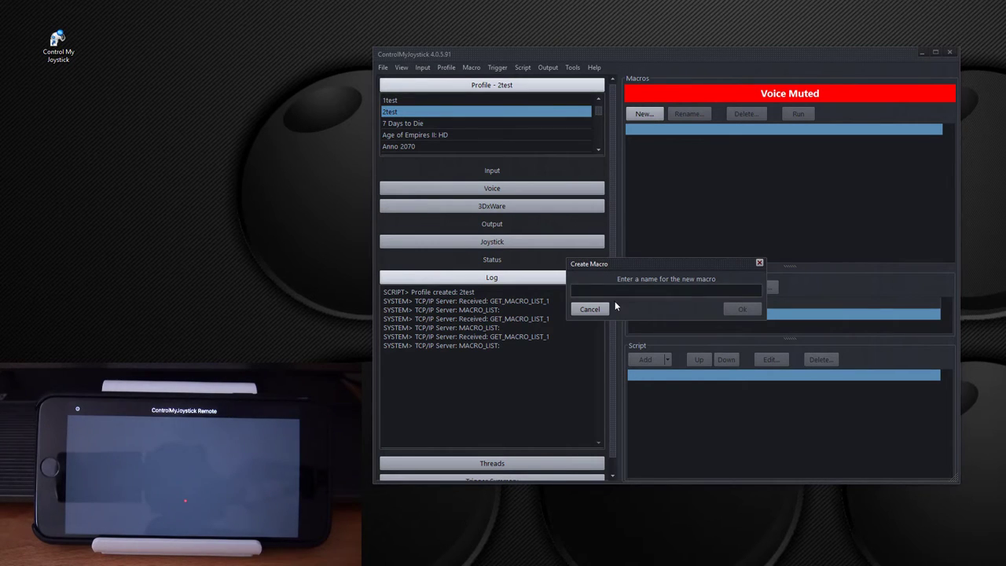
{"action": "type", "text": "test"}
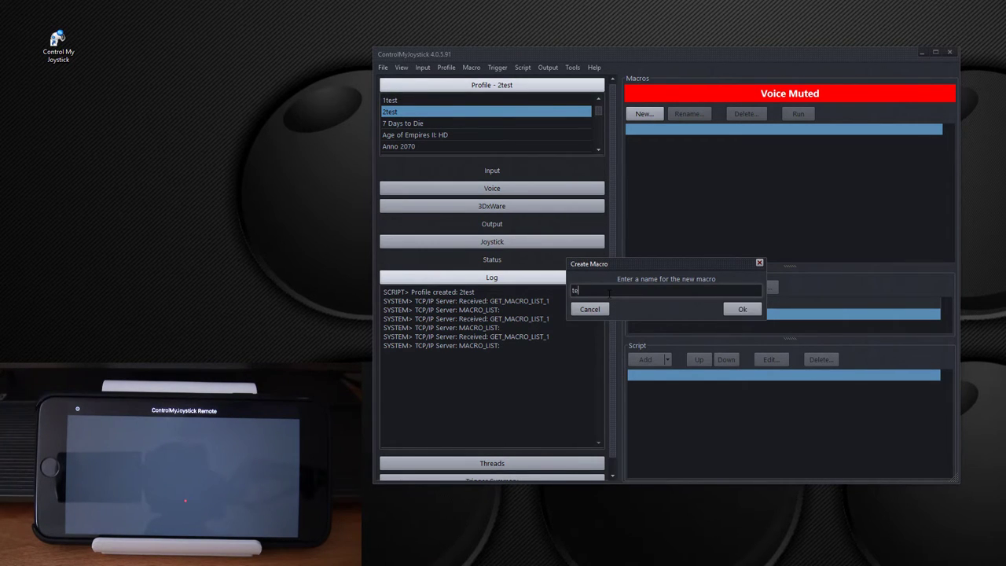
{"action": "left_click", "coordinate": [733, 309]}
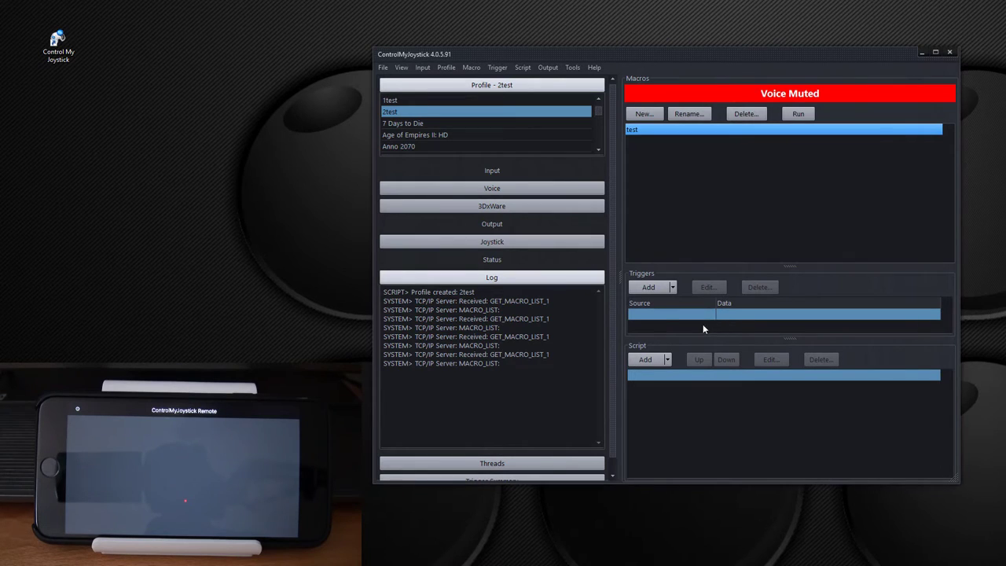
Add a TCP/IP trigger to macro test titled 'My Test Macro' with an empty description
{"action": "right_click", "coordinate": [660, 318]}
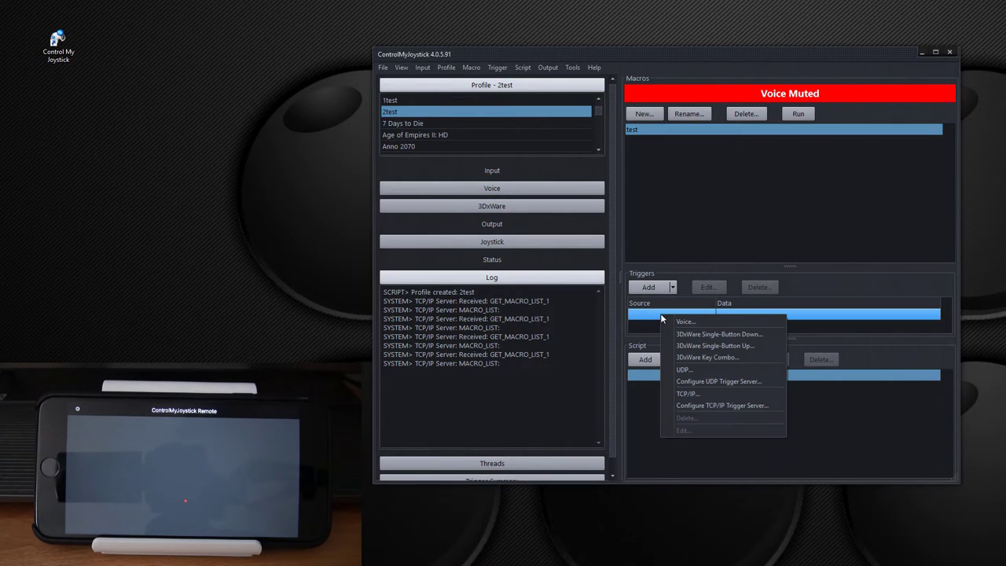
{"action": "left_click", "coordinate": [705, 395]}
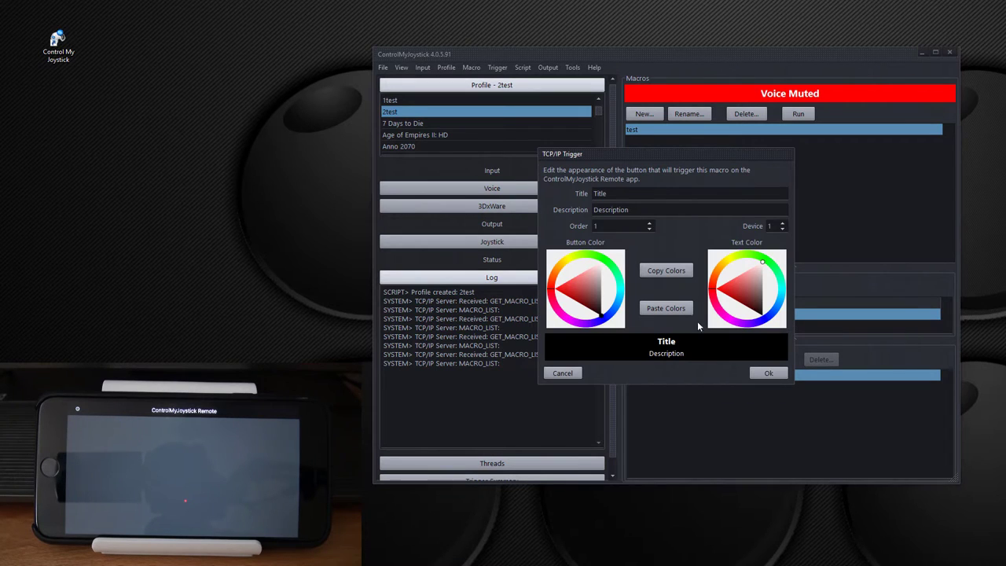
{"action": "left_click_drag", "start_coordinate": [618, 192], "coordinate": [541, 198]}
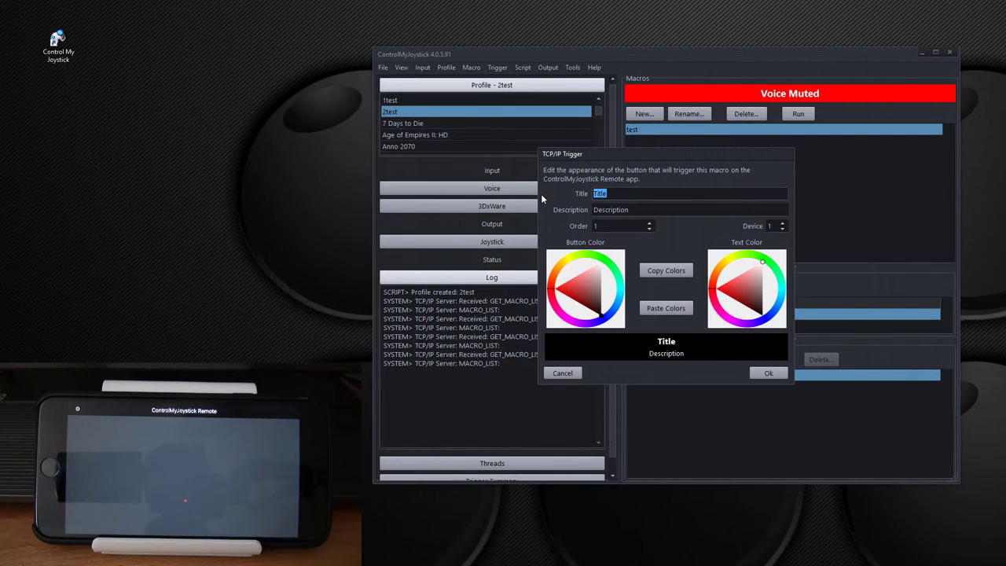
{"action": "type", "text": "My Test Macro"}
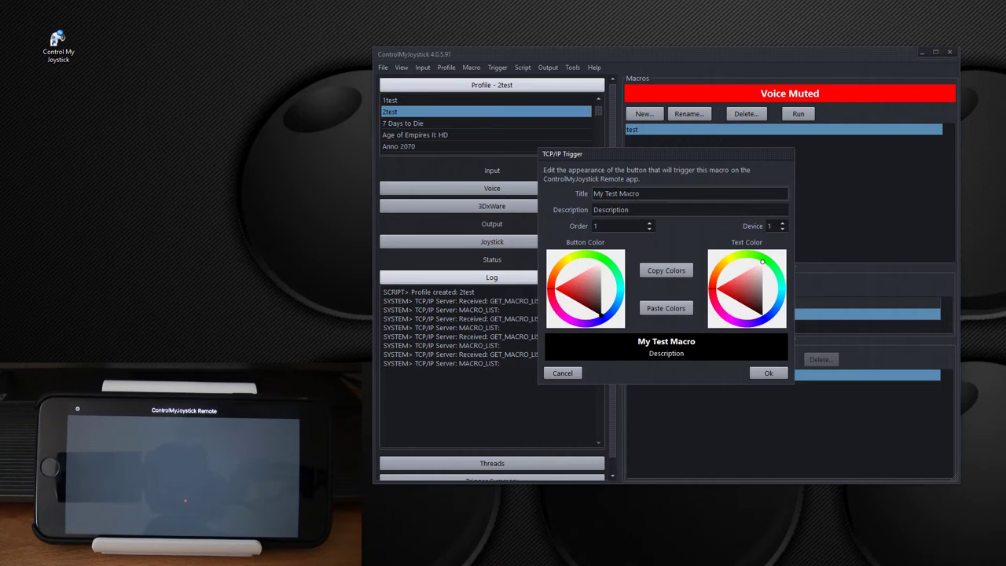
{"action": "key", "text": "Tab"}
{"action": "key", "text": "BackSpace"}
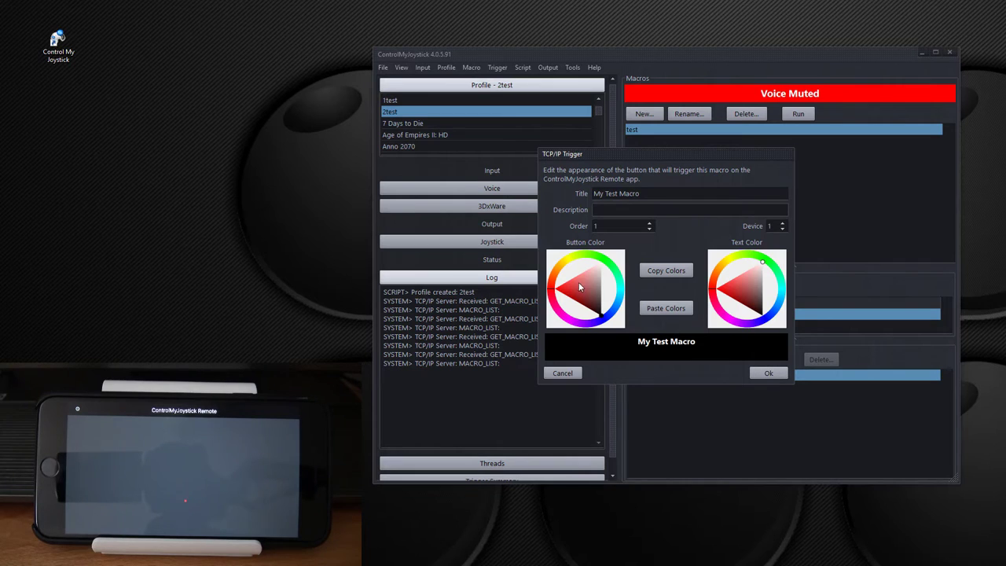
Make the button blue and darken its text colour to 525059
{"action": "left_click_drag", "start_coordinate": [576, 281], "coordinate": [579, 290]}
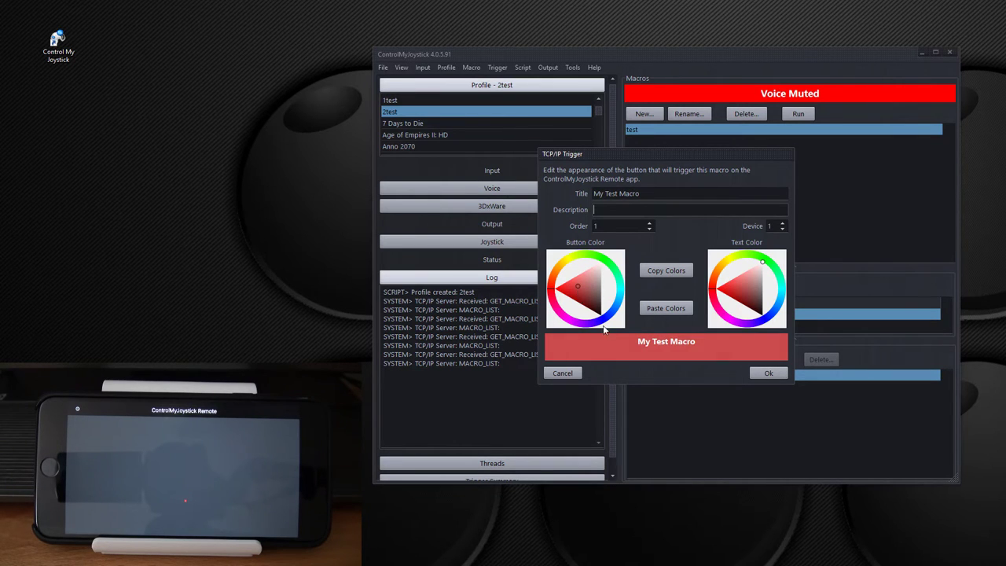
{"action": "mouse_move", "coordinate": [608, 322]}
{"action": "left_mouse_down"}
{"action": "mouse_move", "coordinate": [611, 315]}
{"action": "mouse_move", "coordinate": [608, 322]}
{"action": "left_mouse_up"}
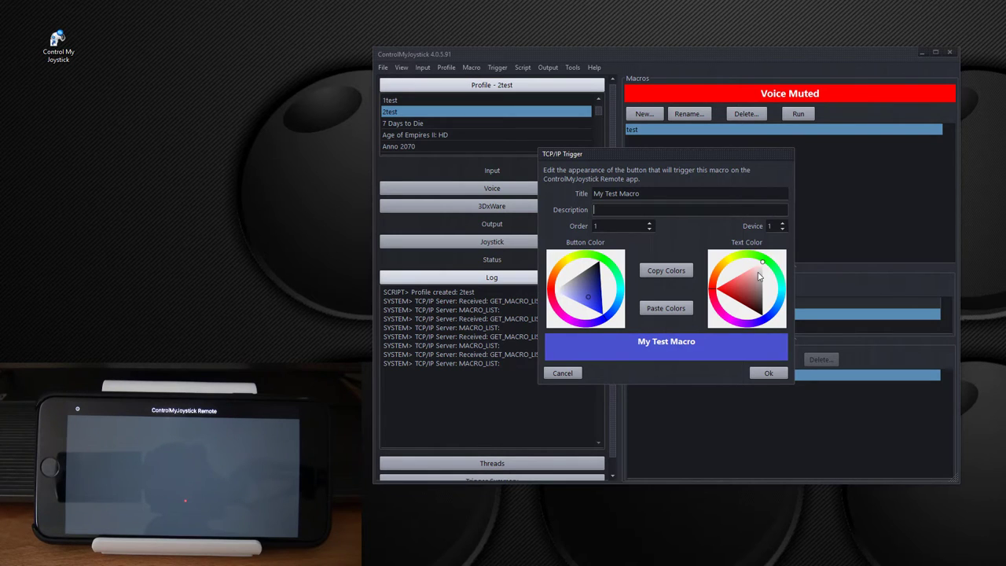
{"action": "mouse_move", "coordinate": [759, 277]}
{"action": "left_mouse_down"}
{"action": "mouse_move", "coordinate": [751, 273]}
{"action": "mouse_move", "coordinate": [765, 296]}
{"action": "mouse_move", "coordinate": [760, 271]}
{"action": "left_mouse_up"}
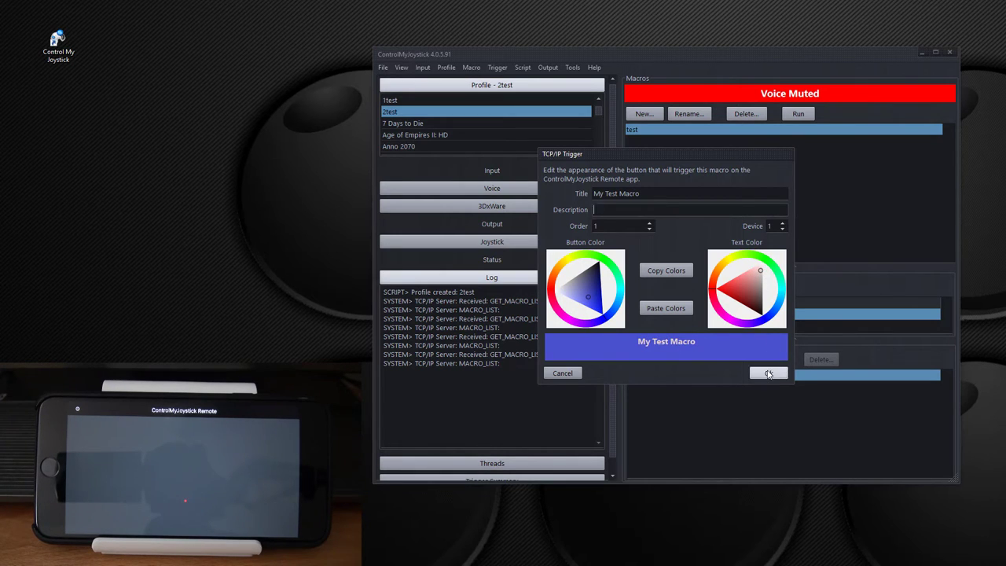
{"action": "left_click", "coordinate": [770, 374]}
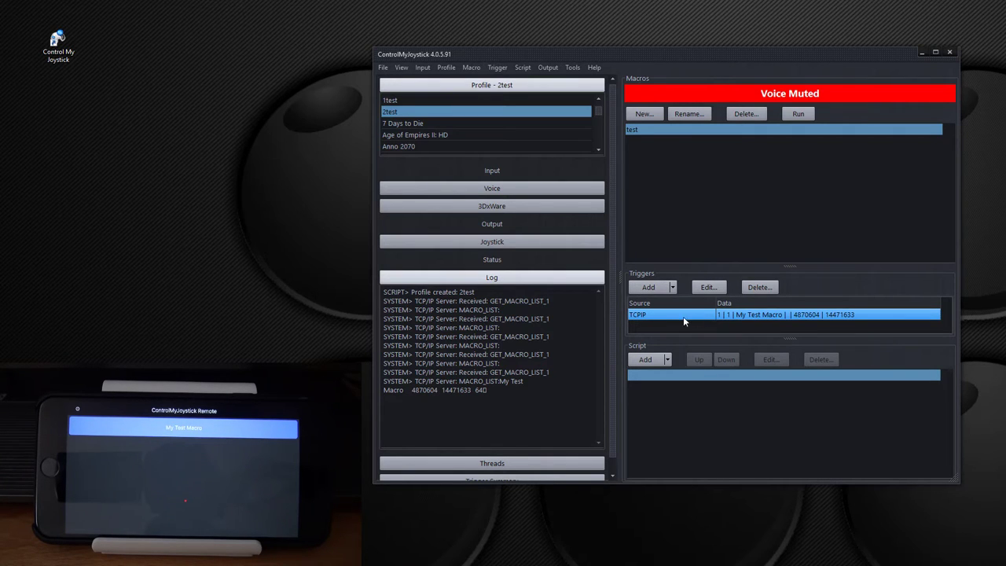
{"action": "double_click", "coordinate": [656, 313]}
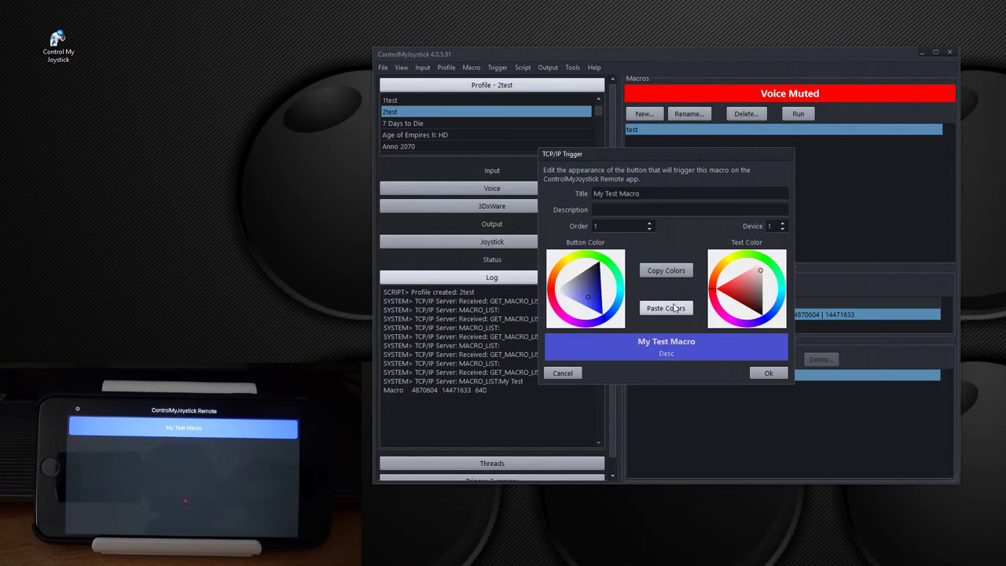
{"action": "left_click_drag", "start_coordinate": [759, 277], "coordinate": [762, 317]}
{"action": "left_click", "coordinate": [769, 373]}
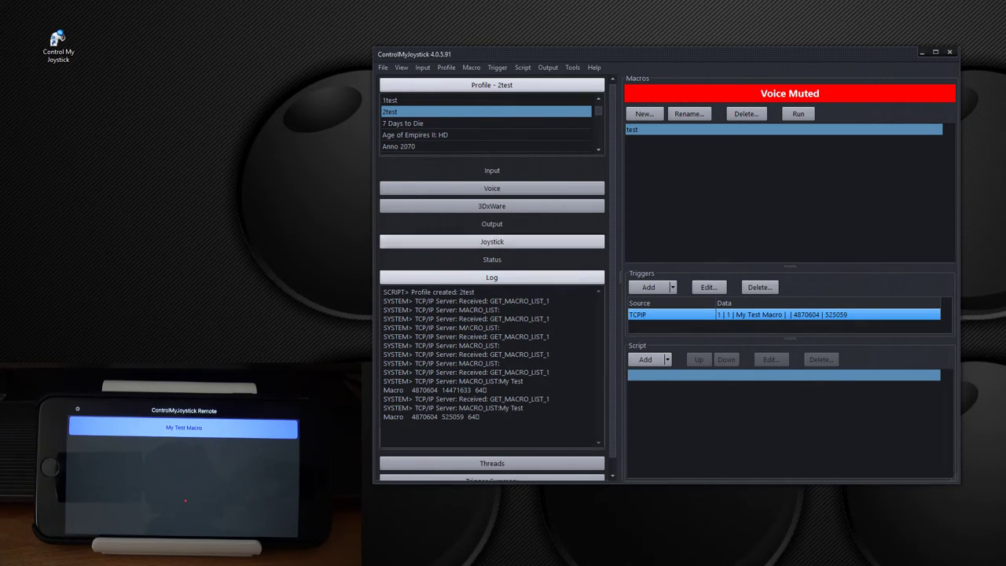
Clear the log and add a PAUSE 500 step to the test macro's script
{"action": "right_click", "coordinate": [470, 333]}
{"action": "left_click", "coordinate": [491, 398]}
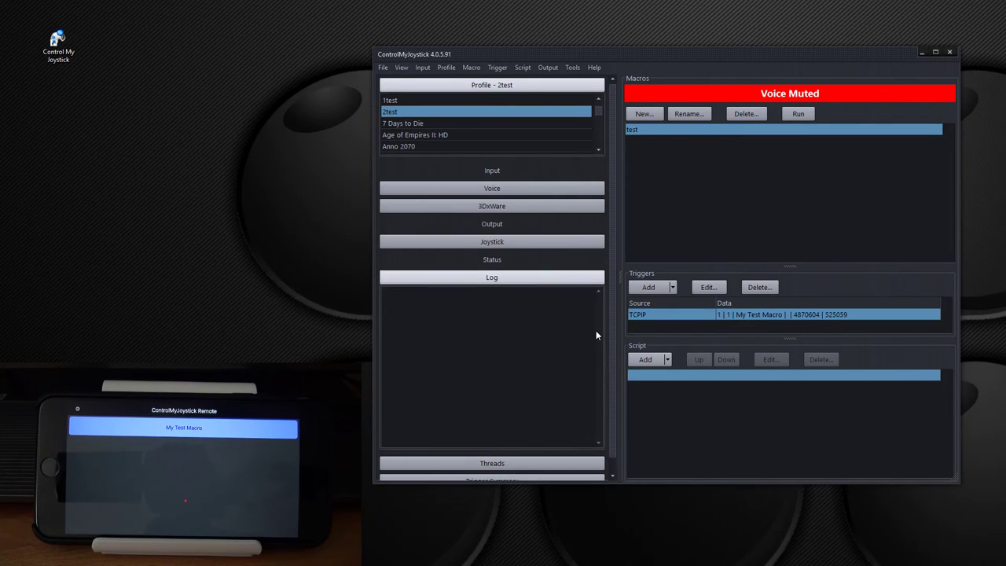
{"action": "left_click", "coordinate": [668, 360]}
{"action": "left_click", "coordinate": [693, 208]}
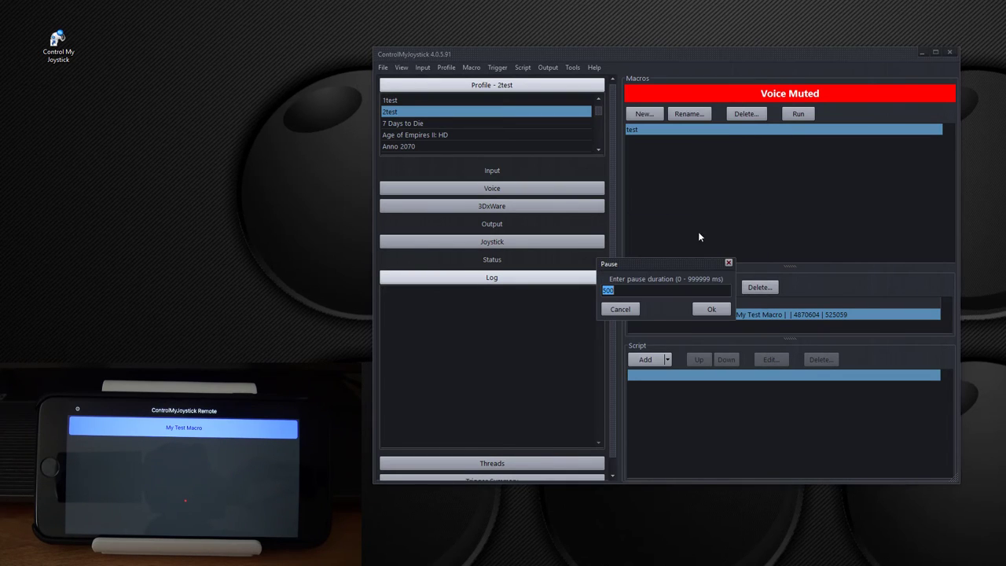
{"action": "type", "text": "500"}
{"action": "left_click", "coordinate": [711, 309]}
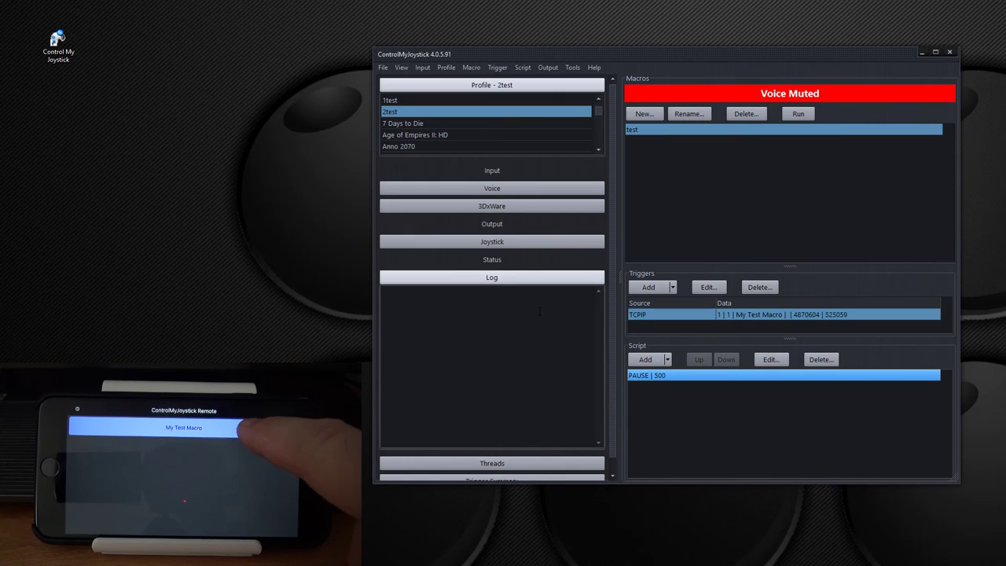
{"action": "left_click", "coordinate": [499, 316]}
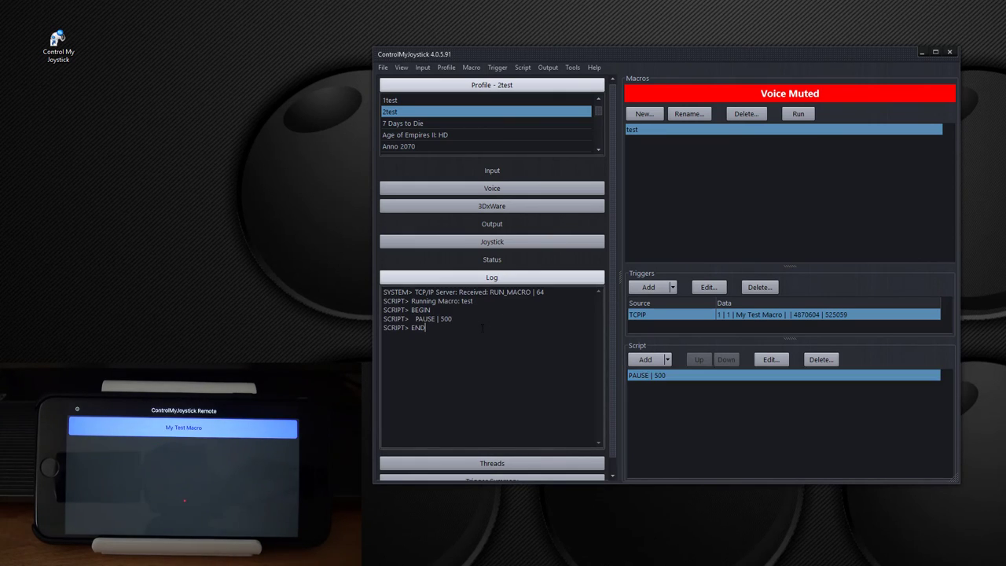